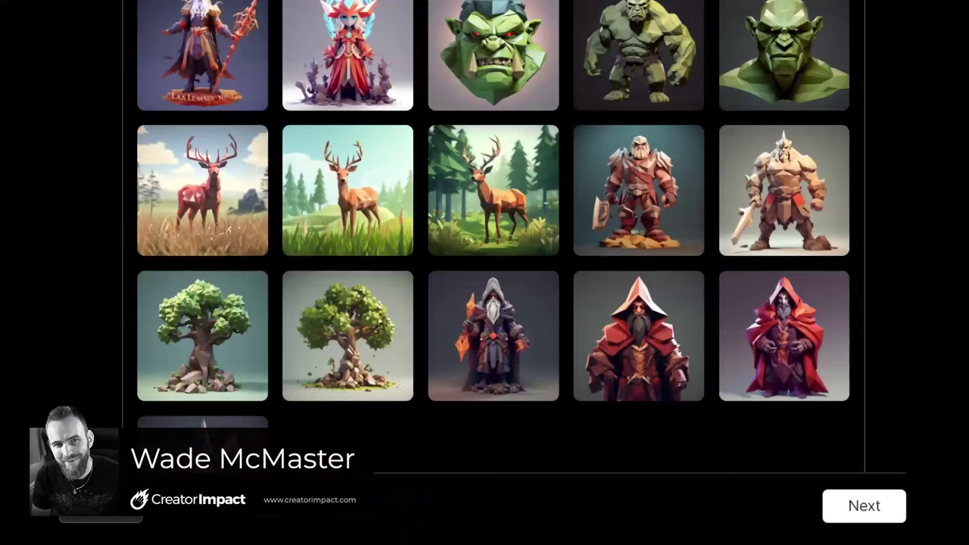
Step: Leave the Photoshop plugin for the Alpaca web dashboard's Home page
scroll(871, 506, down, 3)
click(875, 505)
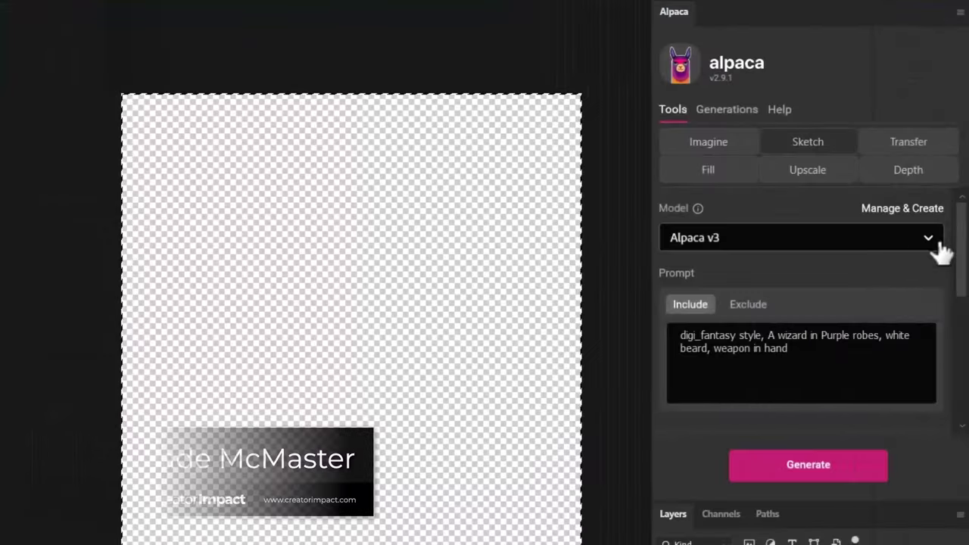
click(934, 246)
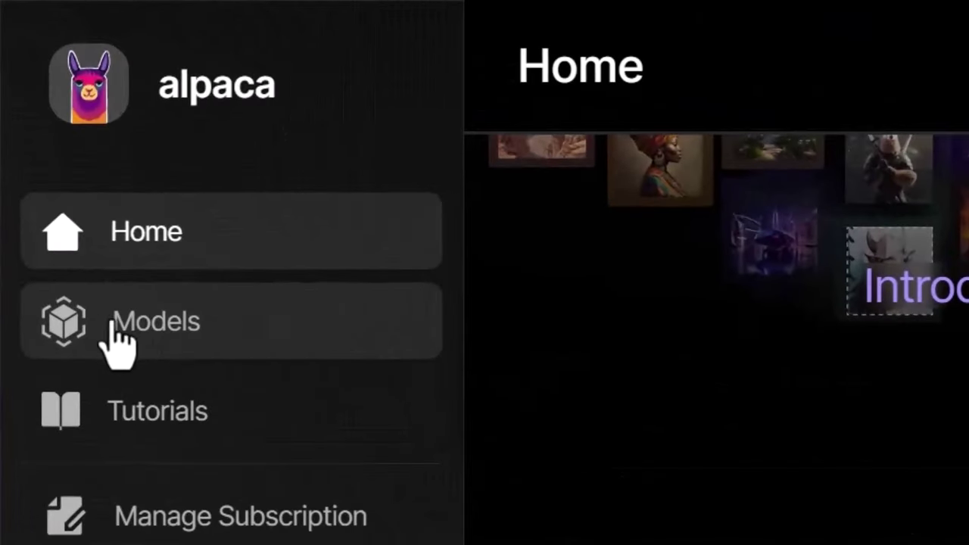
Step: Create a custom model 'Low Poly Characters' on Alpaca v3 with keyword low_poly
click(146, 321)
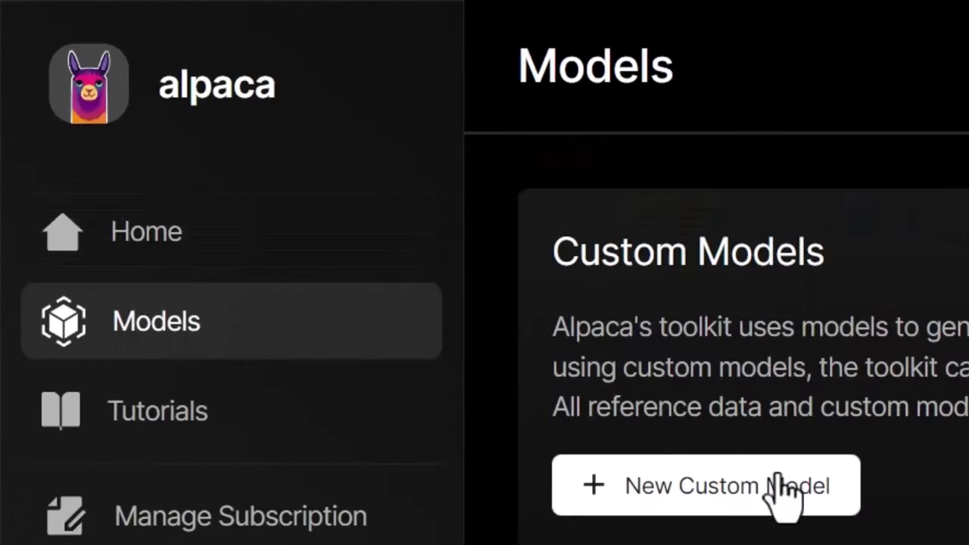
scroll(783, 493, down, 2)
scroll(783, 492, up, 2)
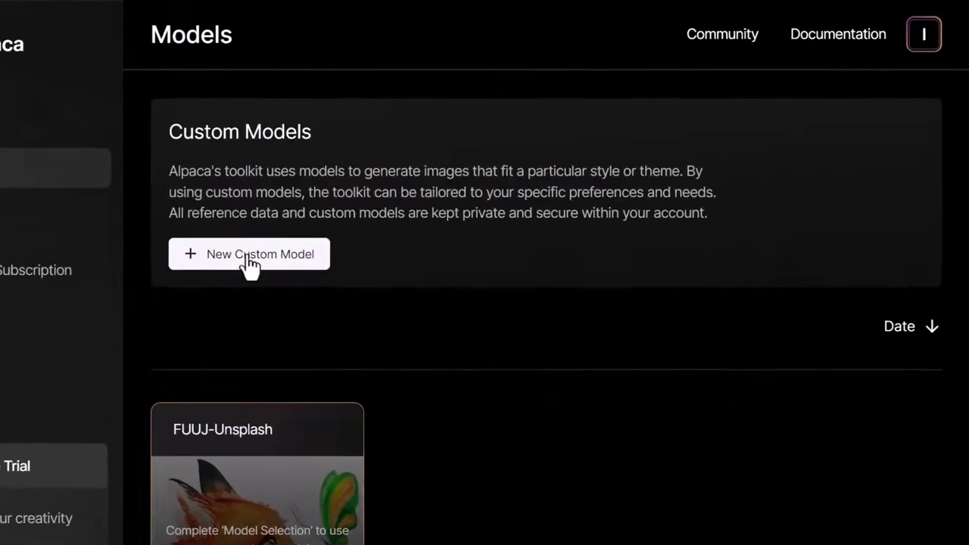
click(249, 257)
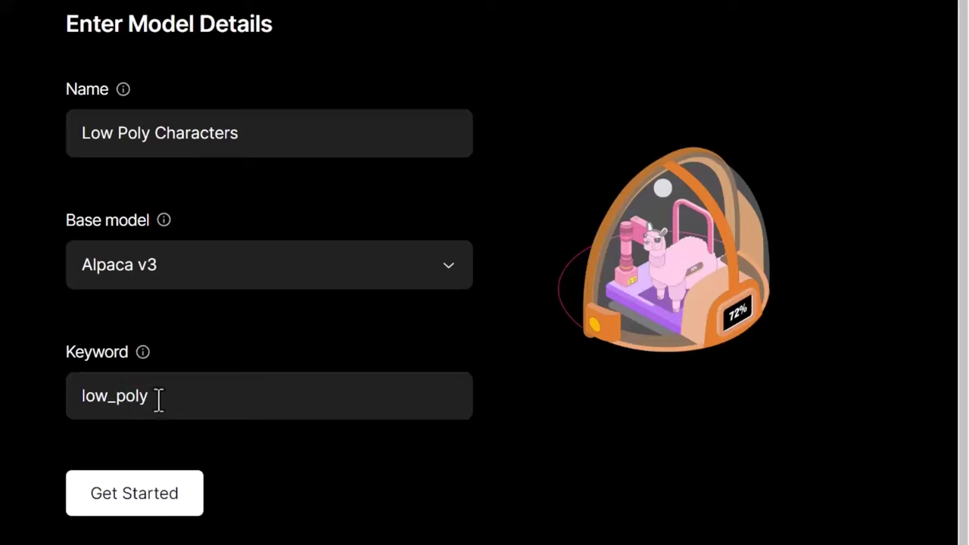
click(135, 493)
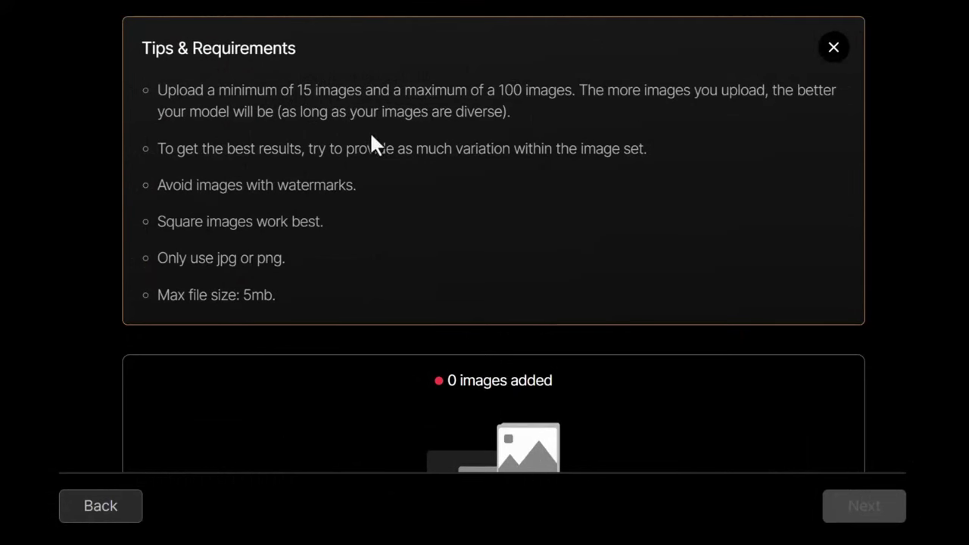
Step: Upload all 21 low-poly PNG images from the folder as training images
scroll(367, 179, down, 2)
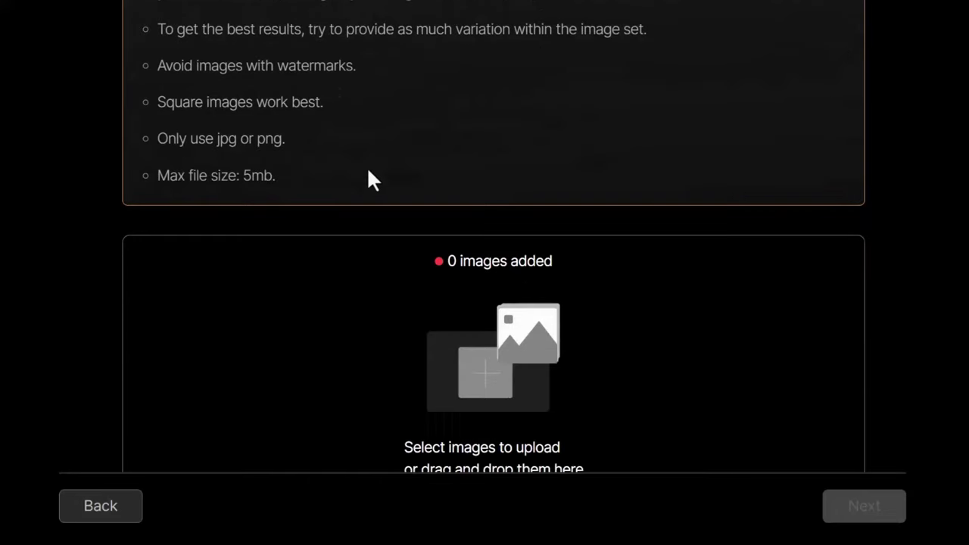
scroll(368, 179, up, 2)
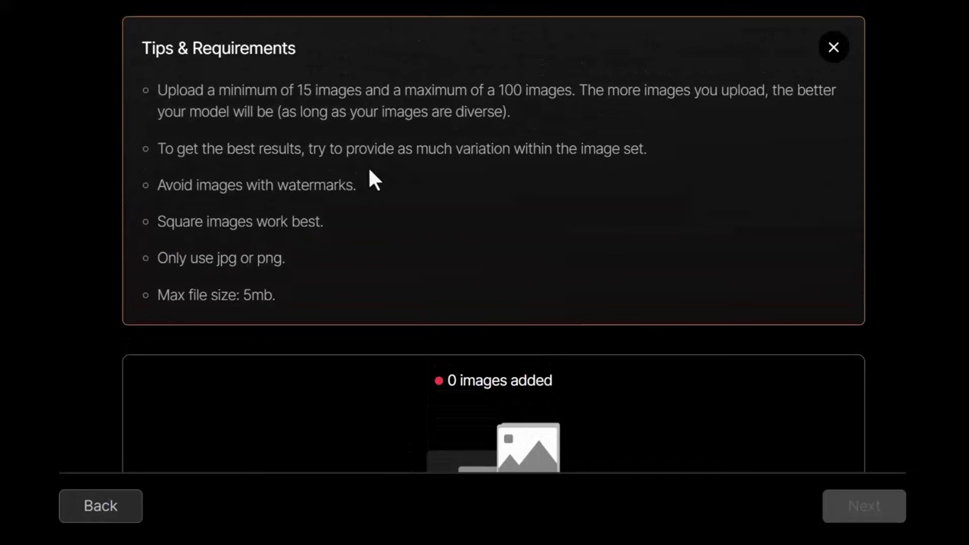
scroll(351, 199, down, 3)
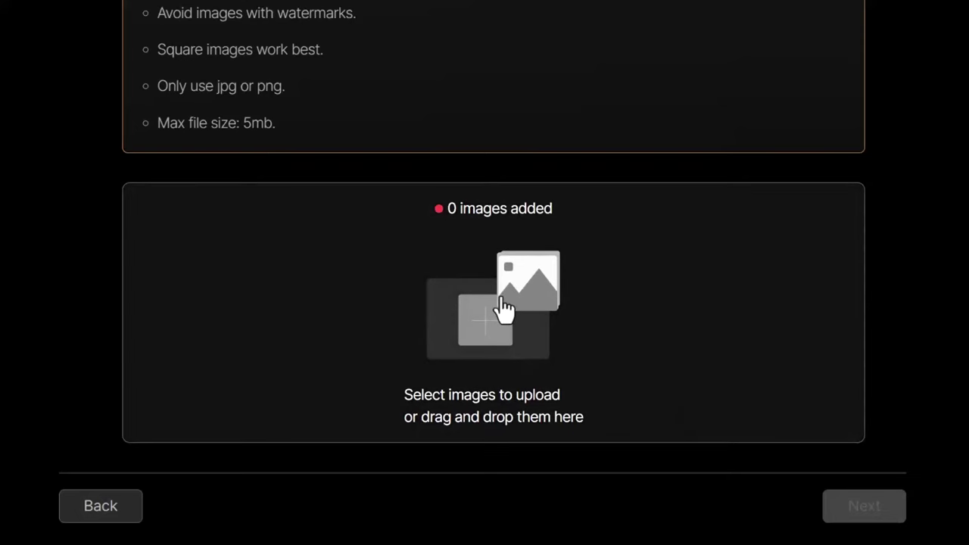
click(503, 309)
scroll(965, 284, down, 2)
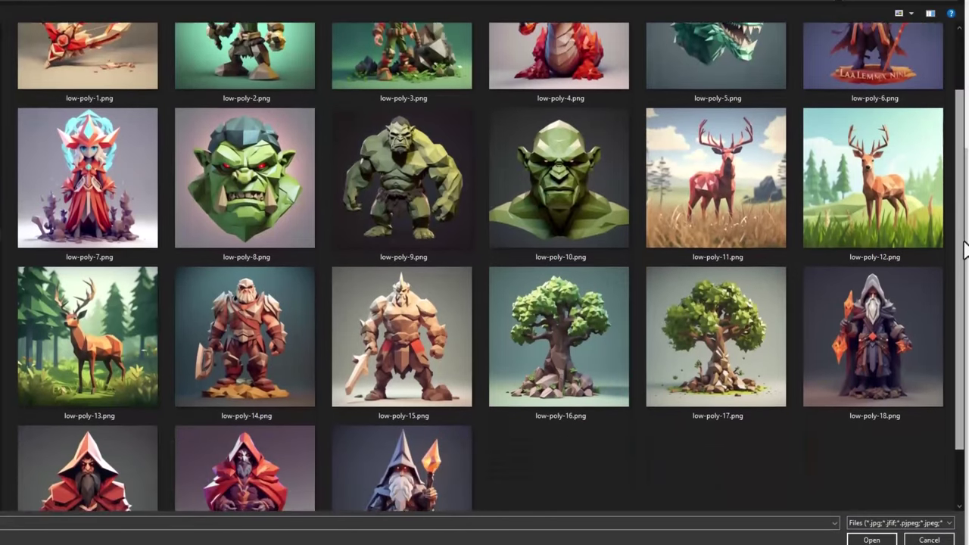
scroll(965, 284, up, 2)
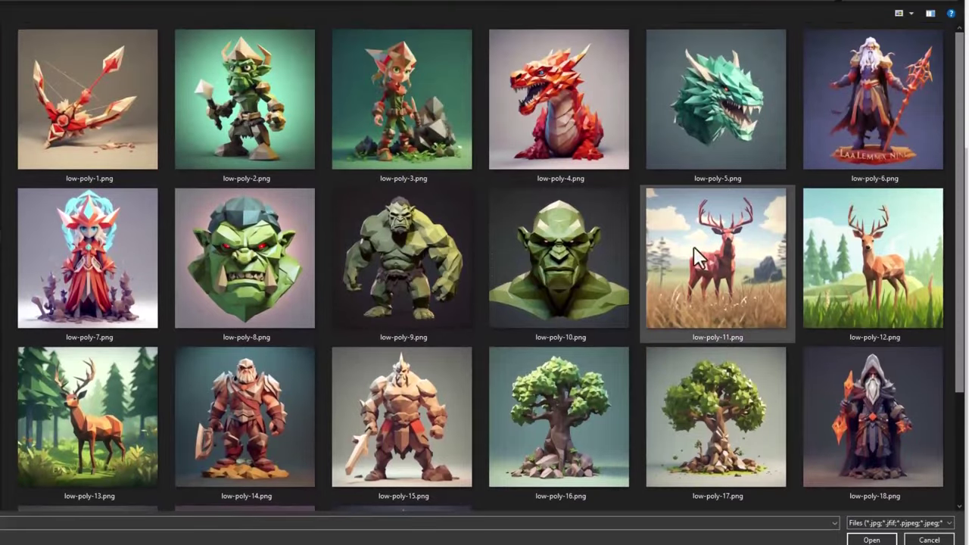
click(653, 260)
key(ctrl+a)
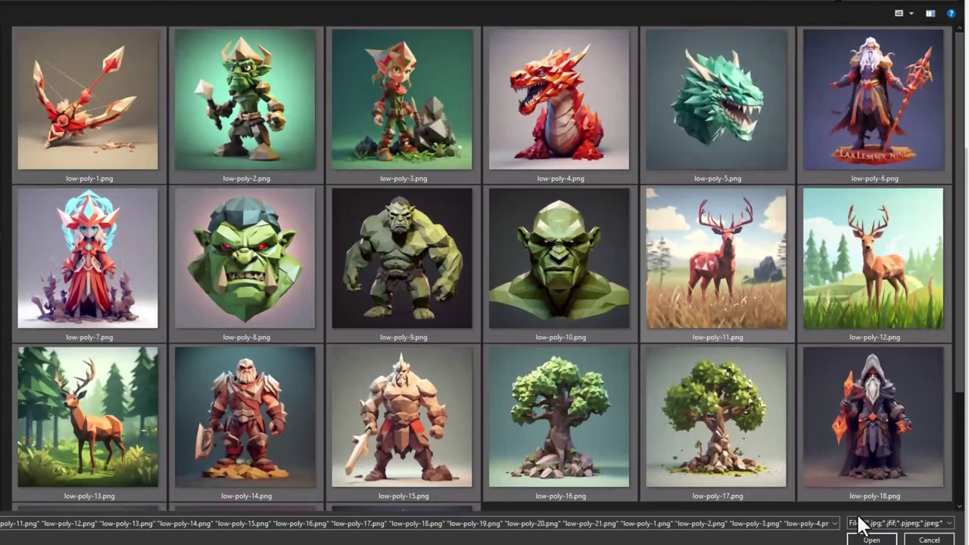
scroll(831, 413, down, 2)
scroll(832, 424, up, 2)
key(Return)
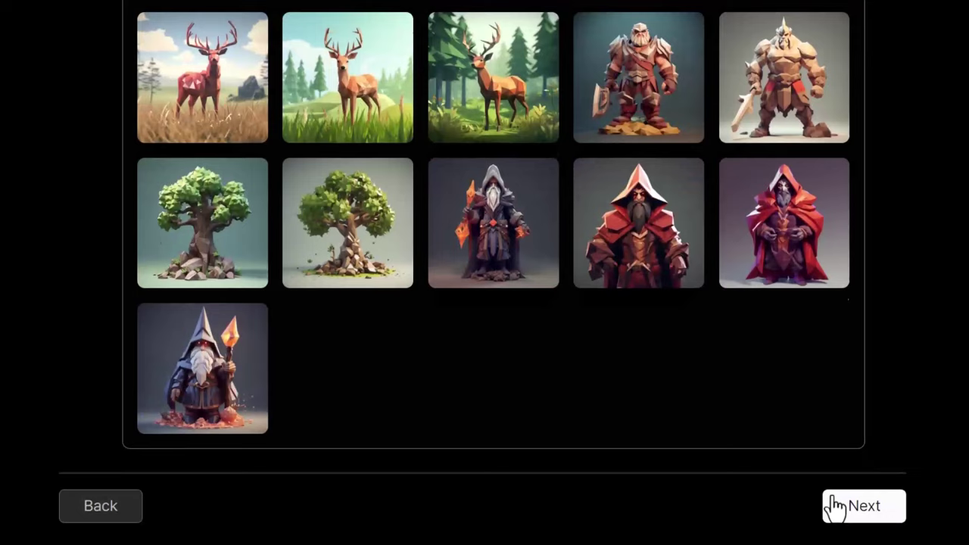
scroll(578, 338, up, 5)
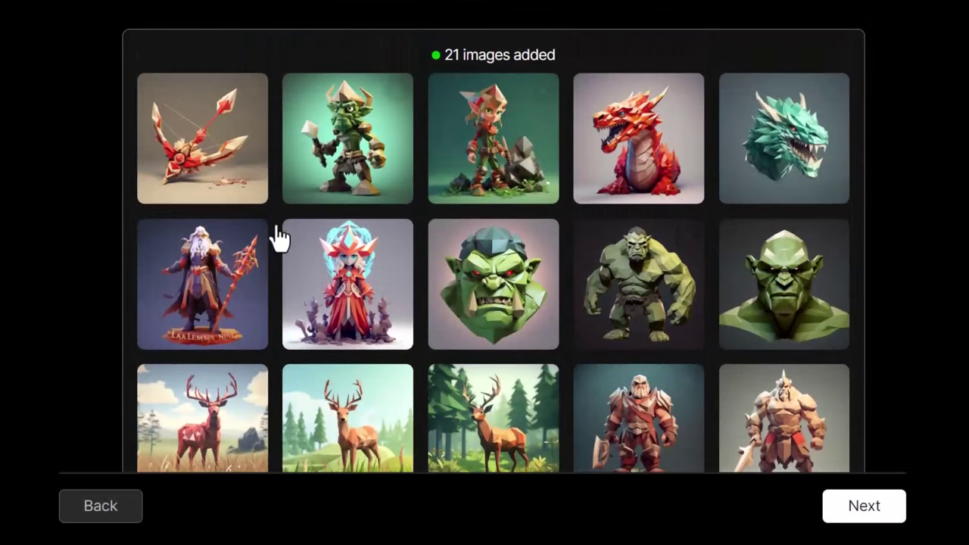
scroll(255, 238, down, 5)
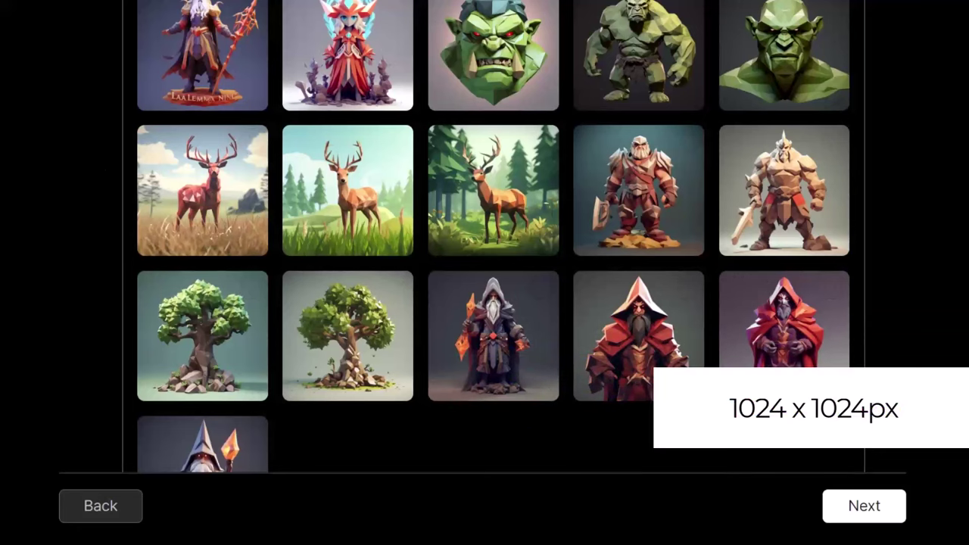
scroll(874, 513, down, 2)
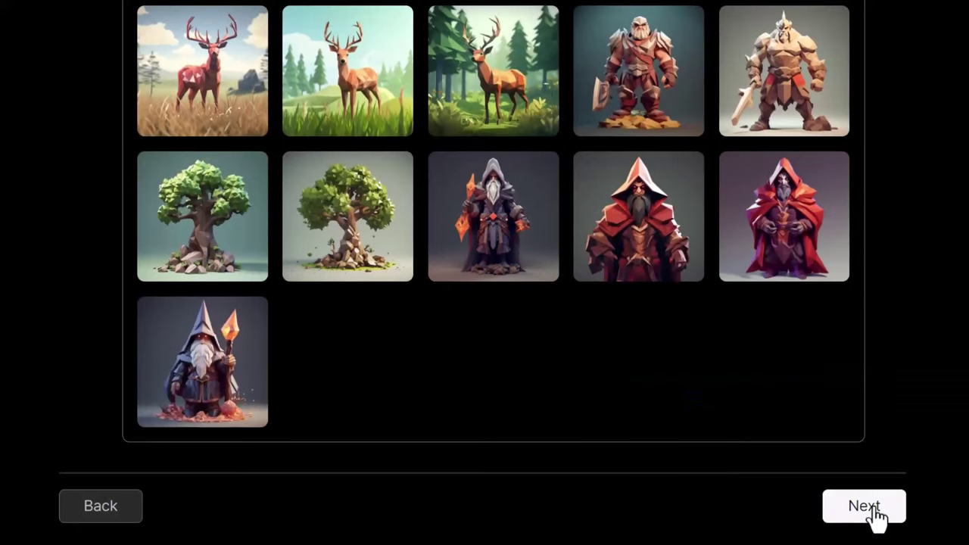
Step: Move to the prompt examples step and load the Mythical Creatures example prompts
click(864, 506)
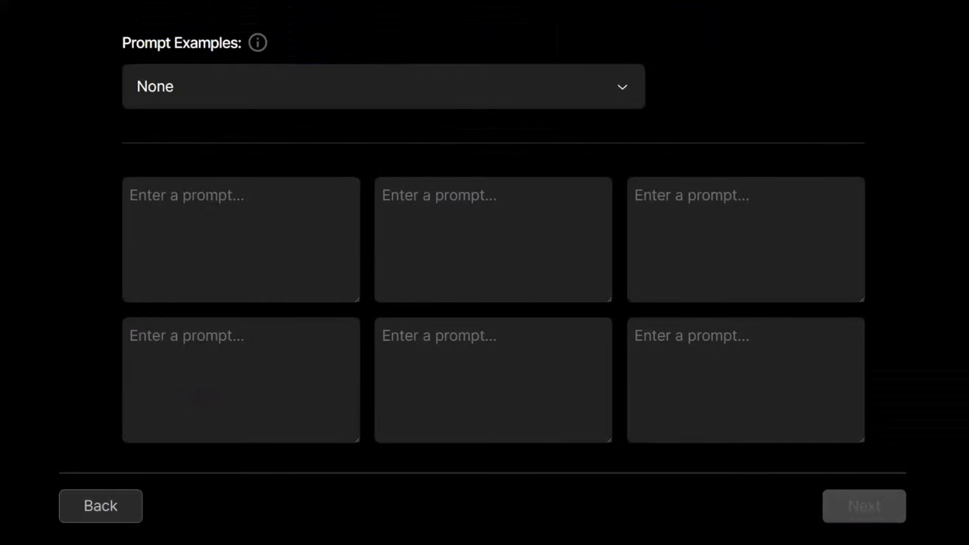
click(224, 106)
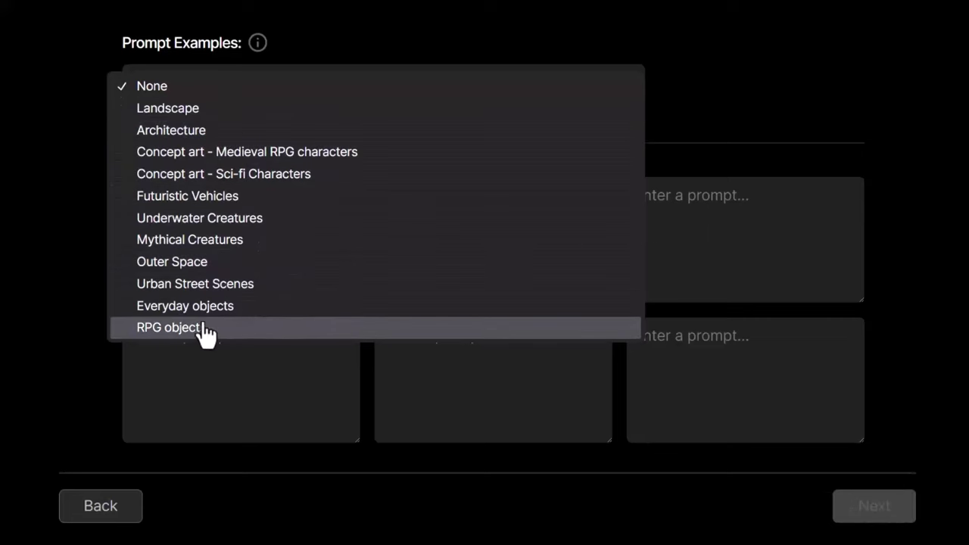
click(189, 239)
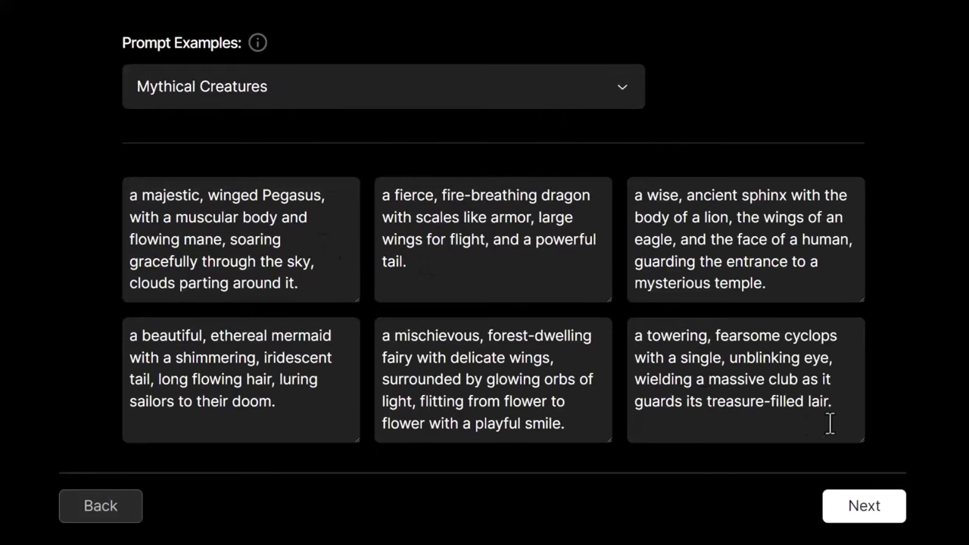
Step: Delete the cyclops prompt and type 'low_poly style,' into the Pegasus prompt
drag(798, 411, 634, 333)
key(BackSpace)
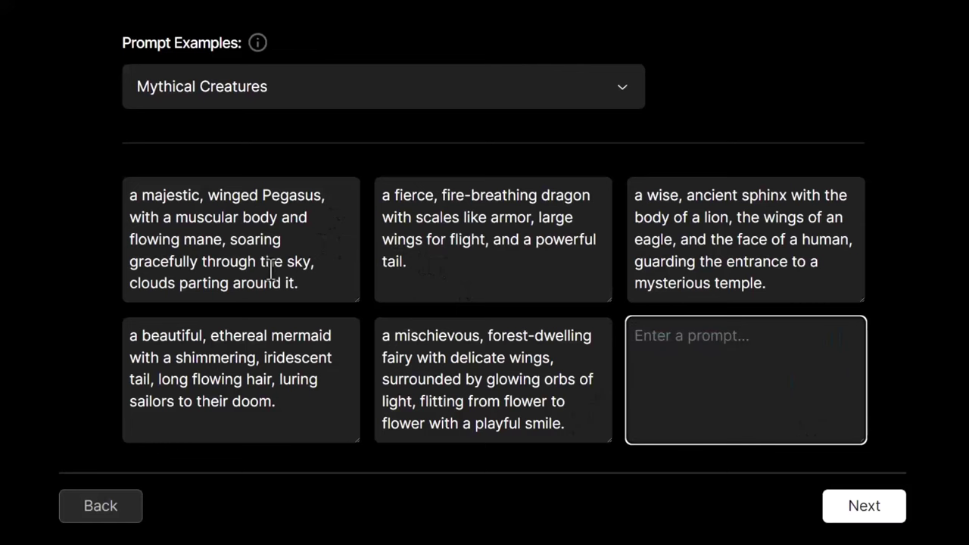
scroll(223, 239, up, 2)
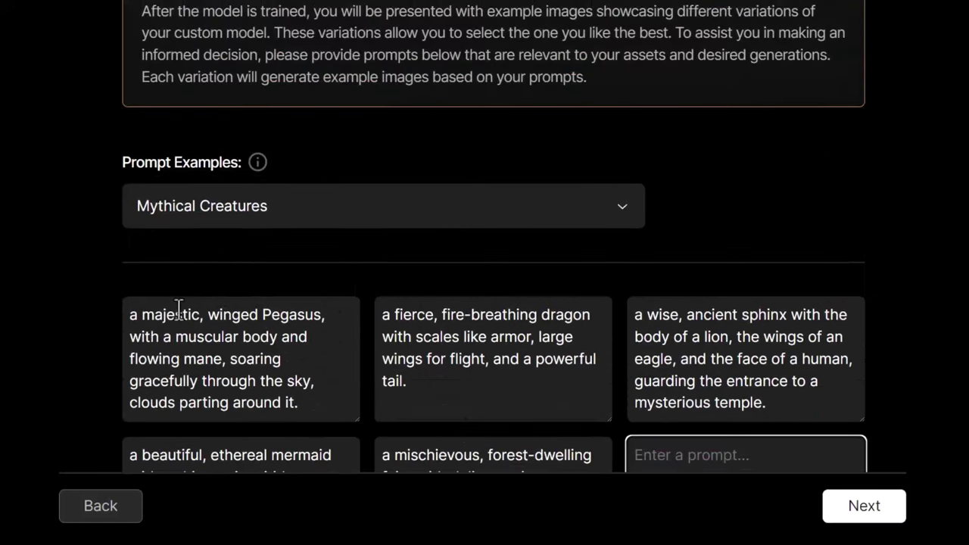
click(325, 324)
text(low_poly style)
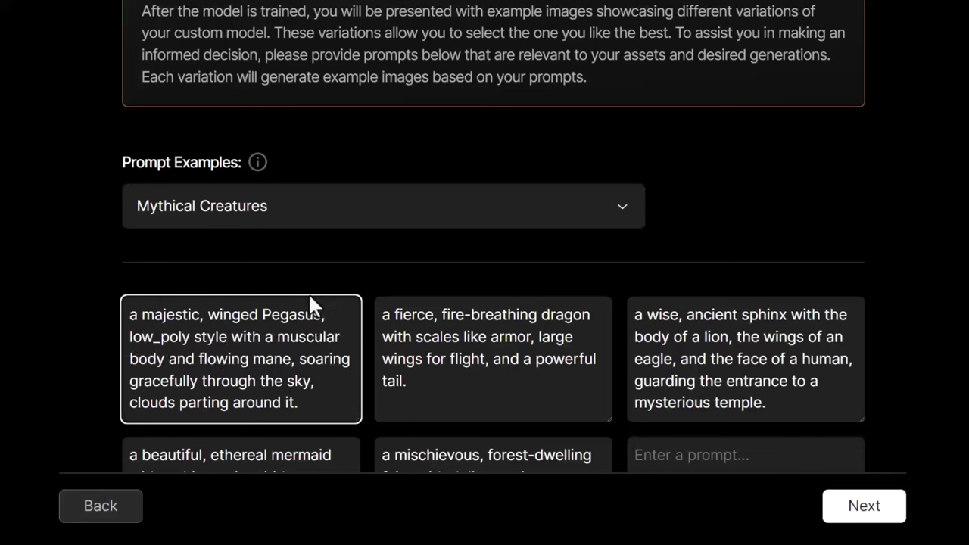
text(,)
Step: Move 'low_poly style,' before 'soaring' and add it to the dragon and sphinx prompts
drag(237, 336, 317, 318)
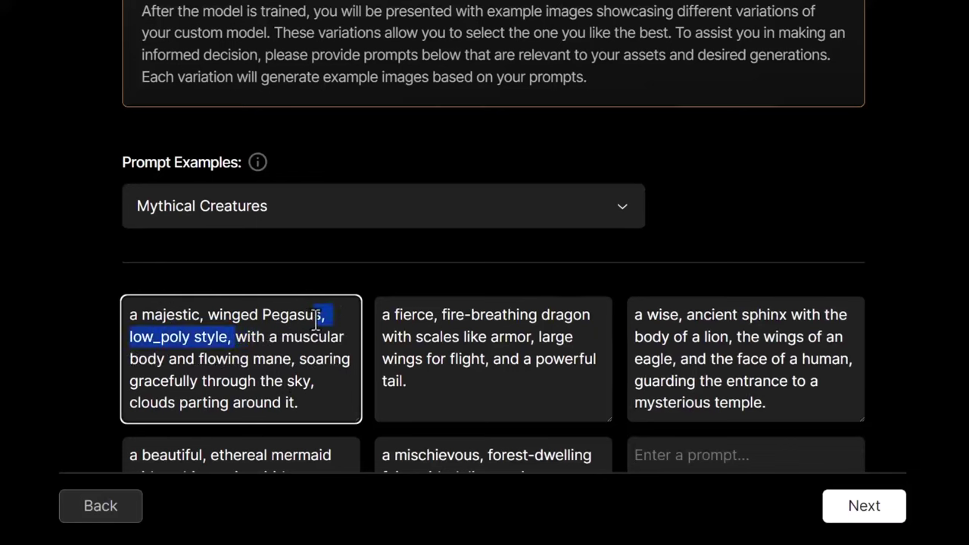
drag(236, 336, 126, 338)
key(ctrl+c)
key(BackSpace)
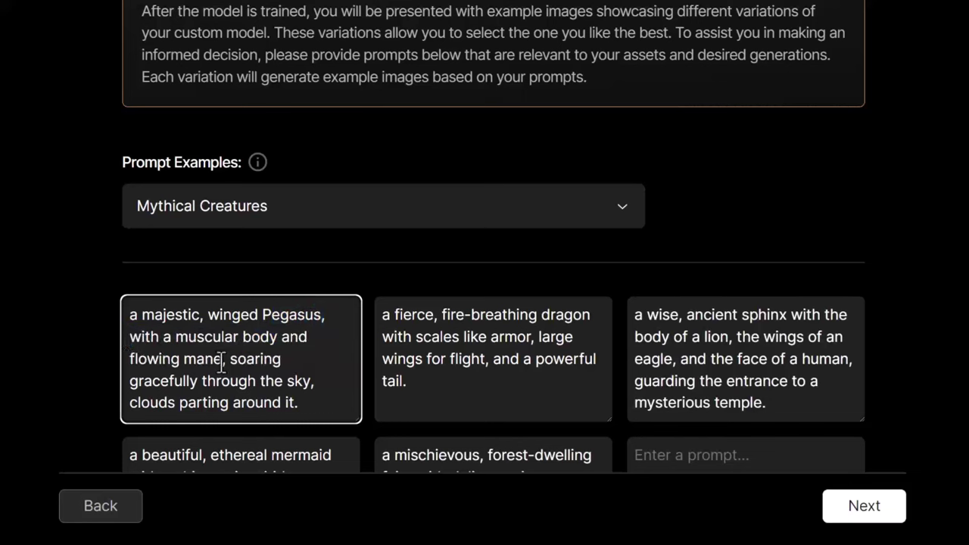
click(233, 359)
key(ctrl+v)
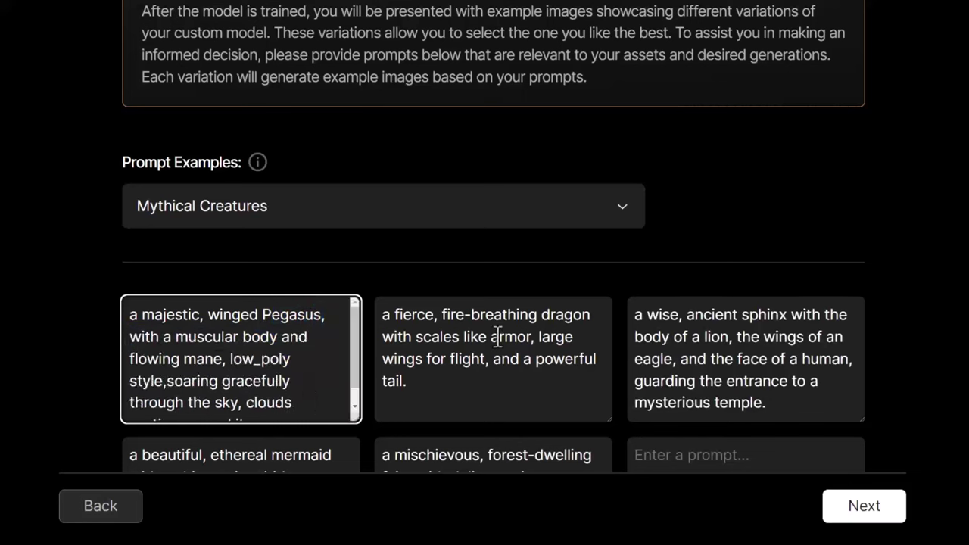
click(447, 380)
key(ctrl+v)
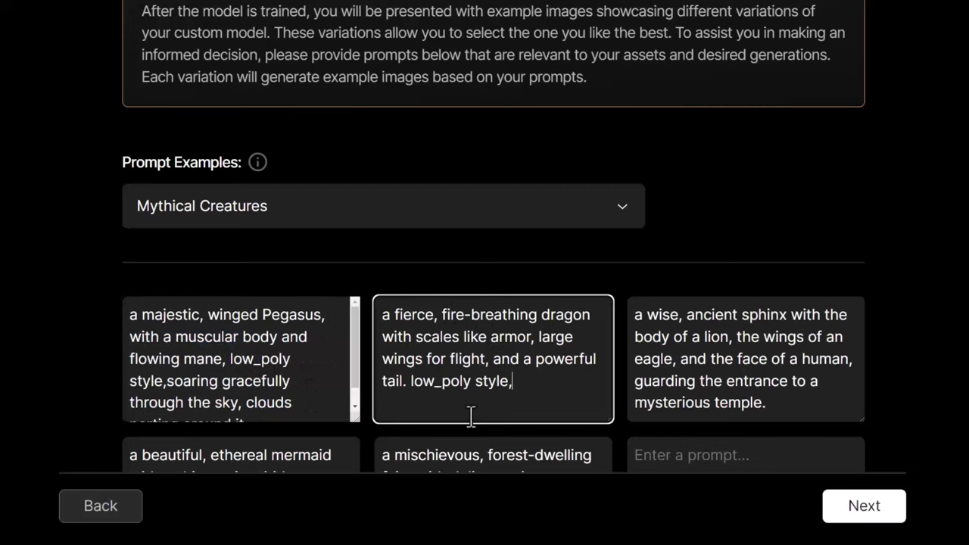
click(634, 380)
key(ctrl+v)
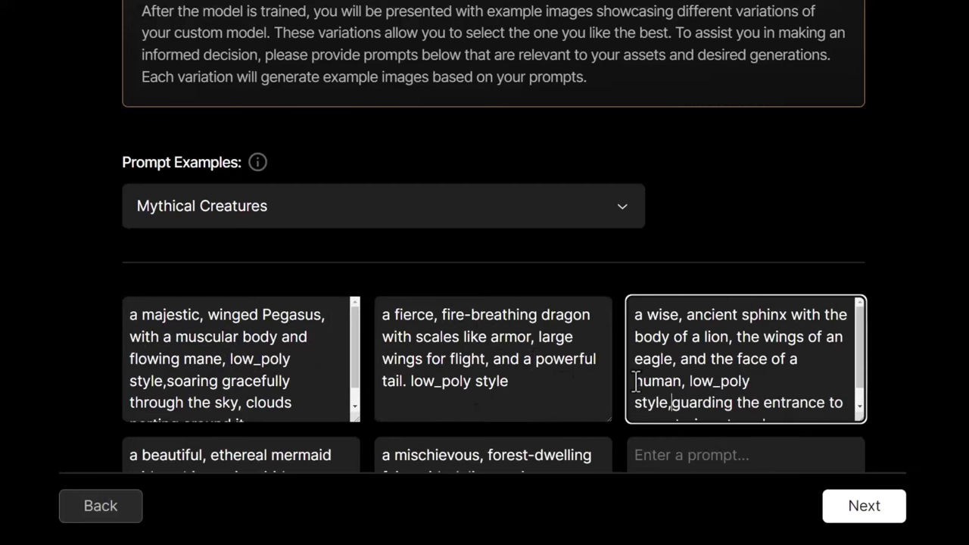
Step: Clear the fairy and mermaid prompt boxes for the new orc and forest prompts
scroll(634, 397, down, 2)
click(568, 426)
key(ctrl+a)
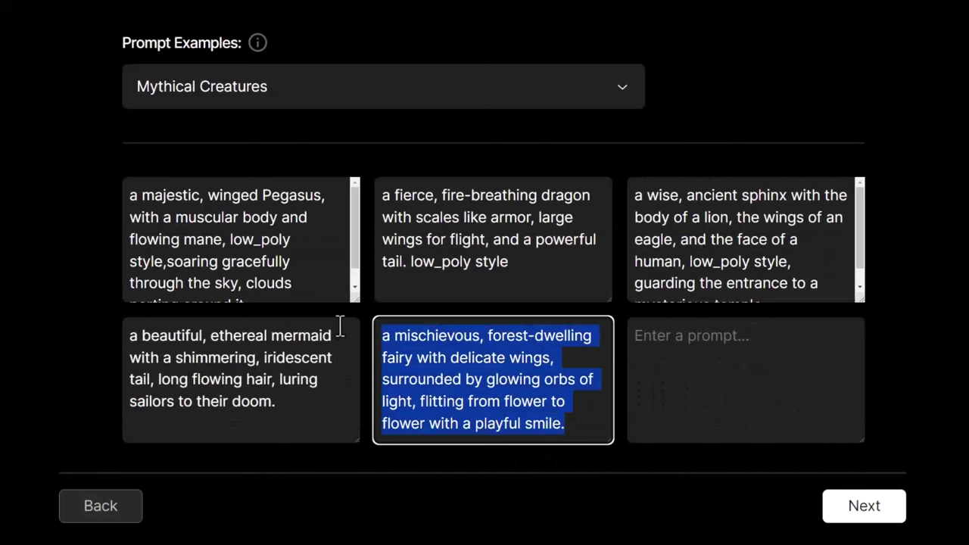
key(BackSpace)
drag(296, 406, 125, 330)
key(BackSpace)
key(BackSpace)
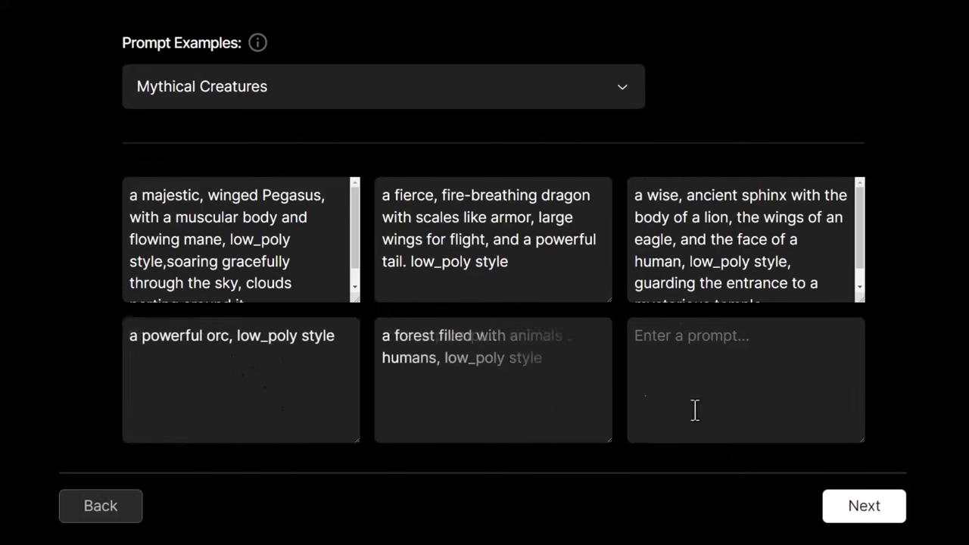
click(695, 408)
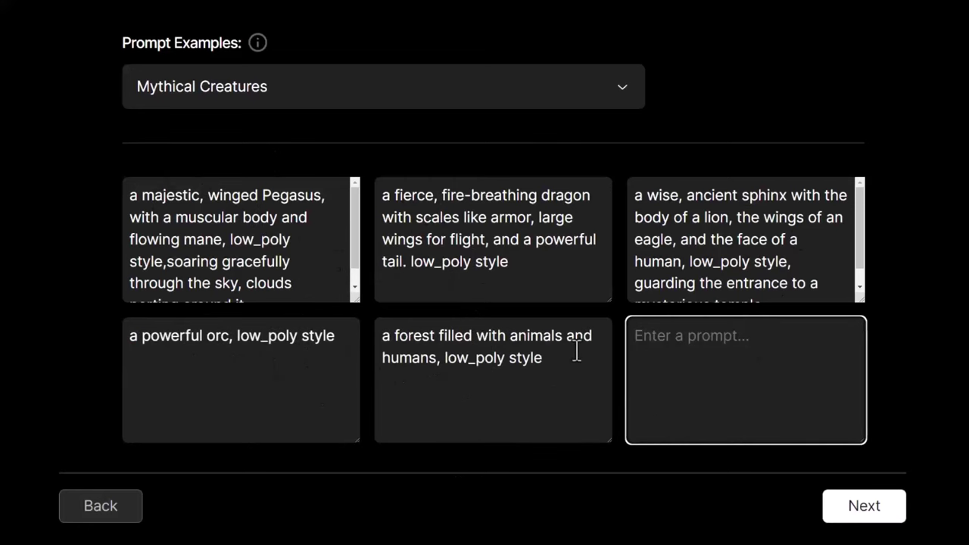
scroll(577, 350, up, 2)
scroll(681, 424, down, 2)
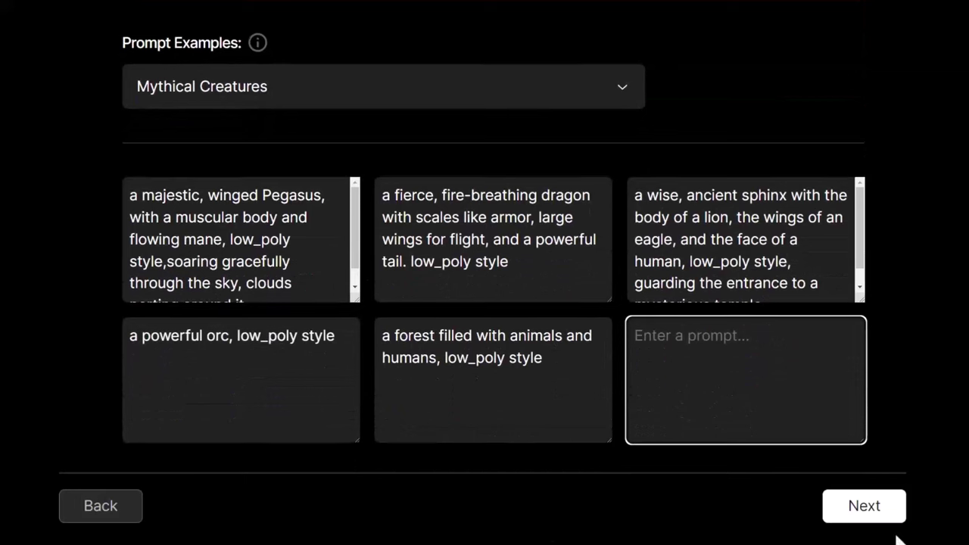
Step: Keep the recommended training settings and launch training of Low Poly Characters
click(863, 508)
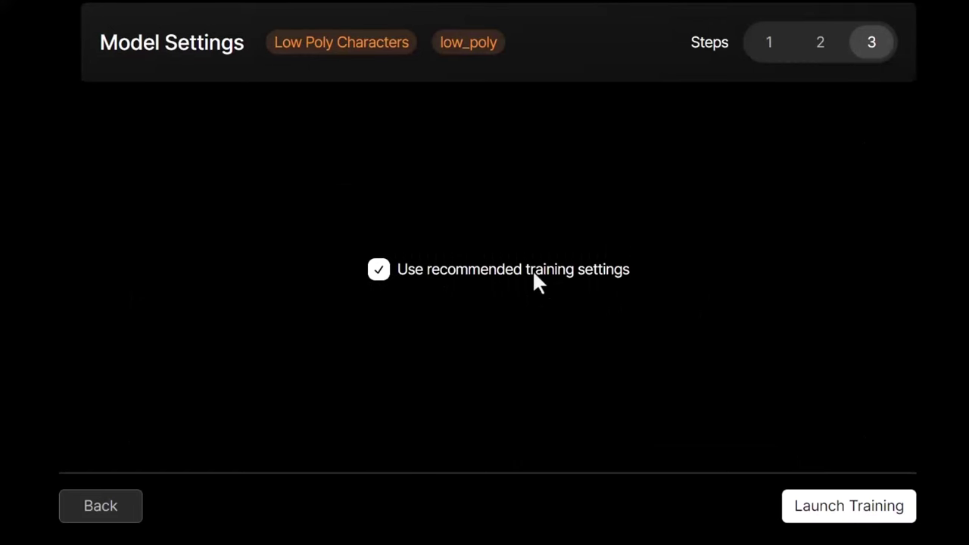
click(379, 269)
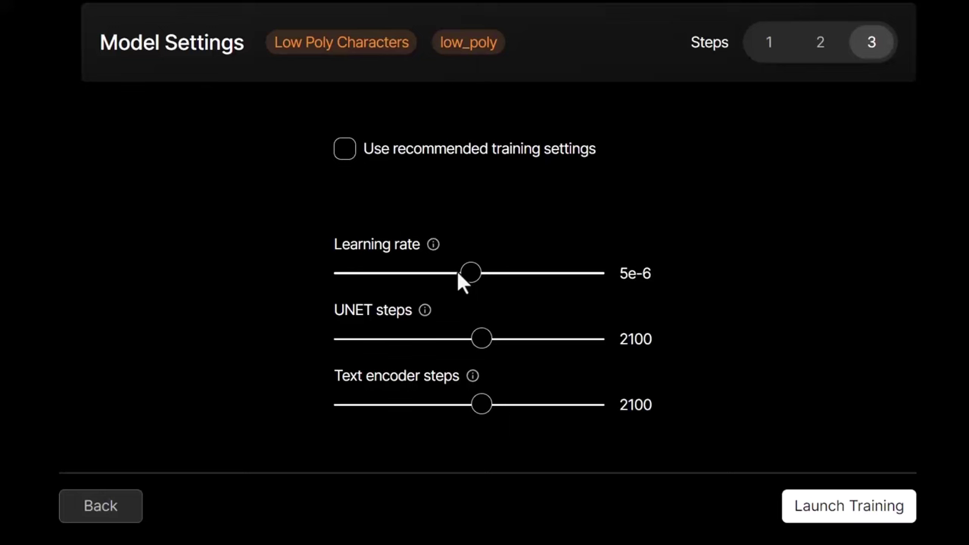
click(346, 150)
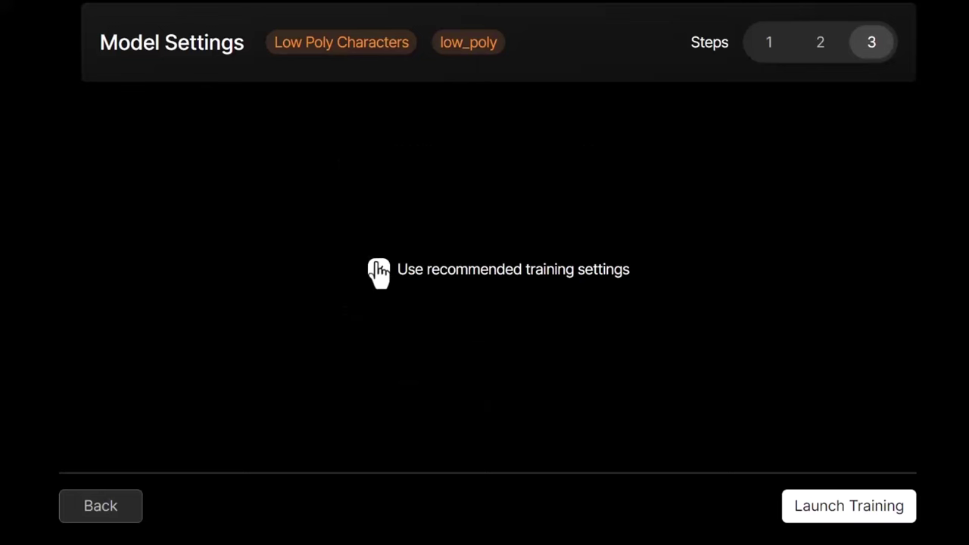
click(854, 519)
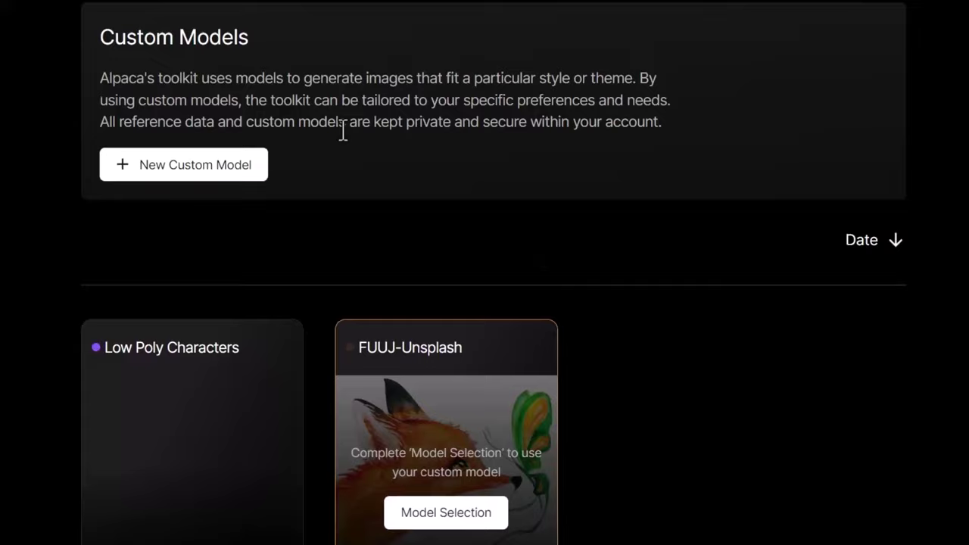
scroll(342, 130, down, 2)
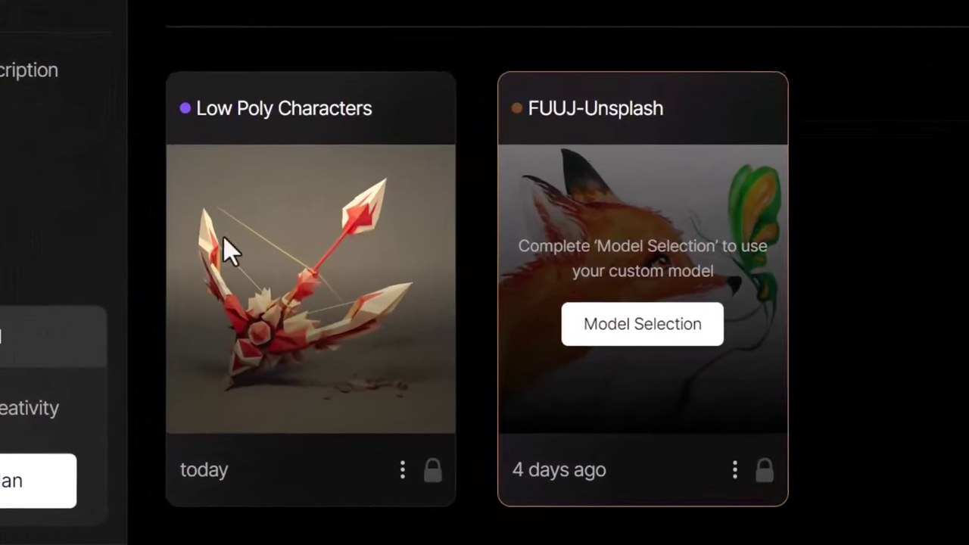
mouse_move(185, 108)
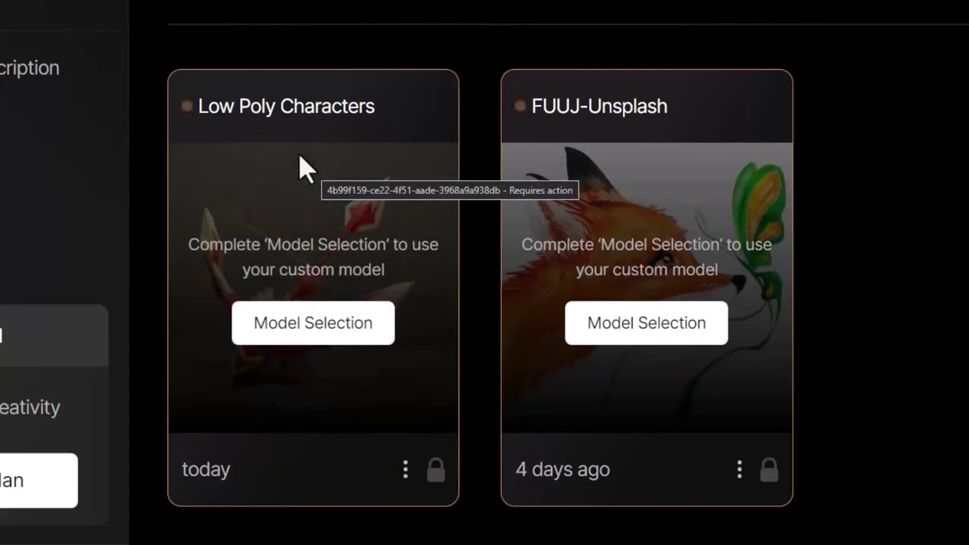
Step: Compare the Low Poly model's sample variations and confirm Option 5 as the final choice
click(319, 327)
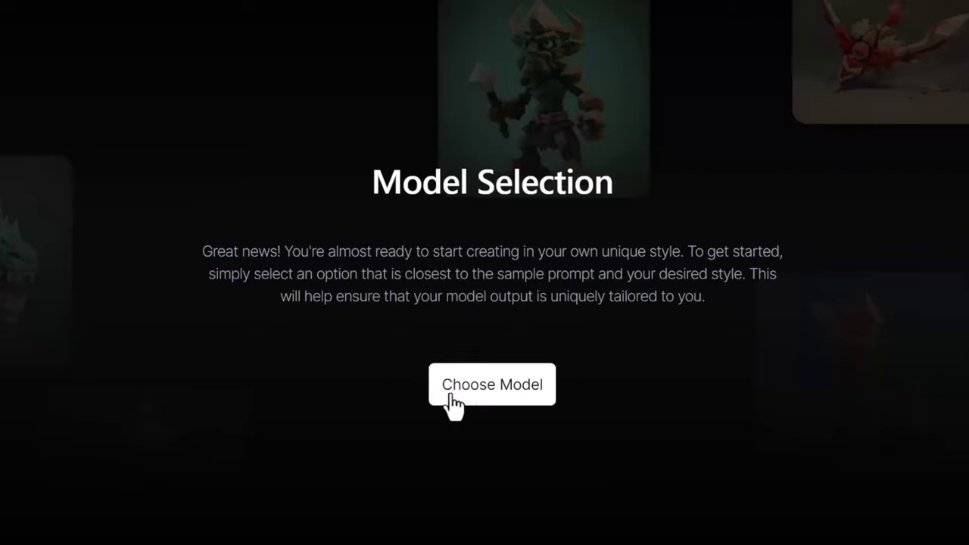
click(478, 392)
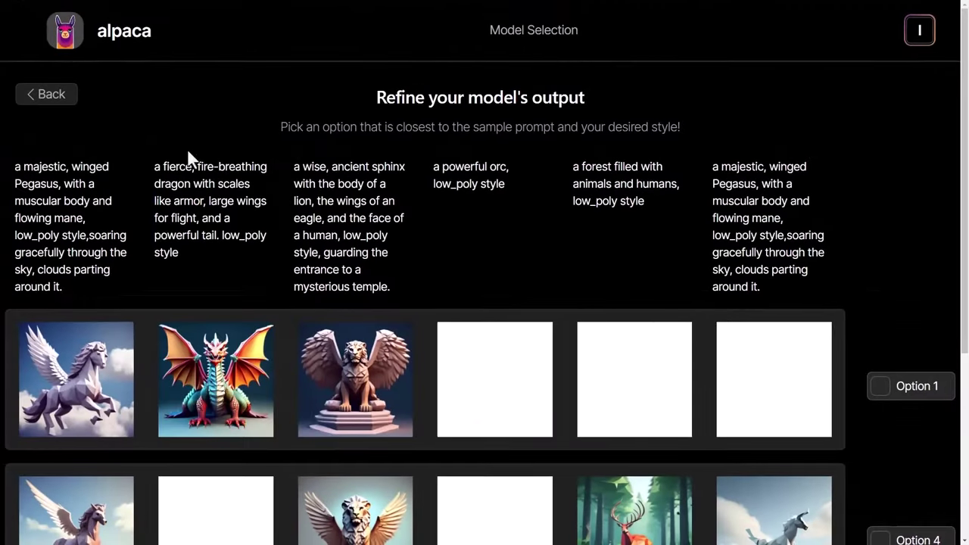
scroll(520, 210, down, 5)
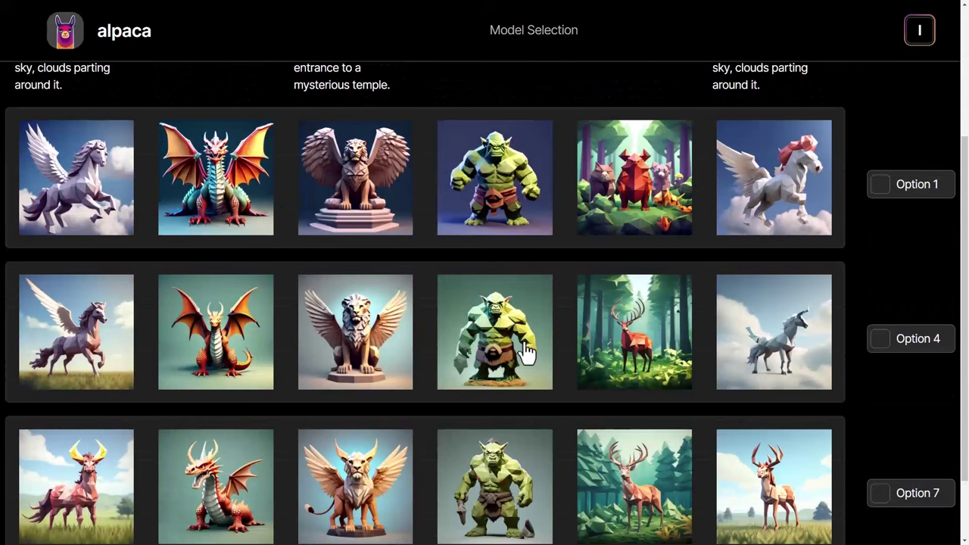
scroll(526, 352, down, 2)
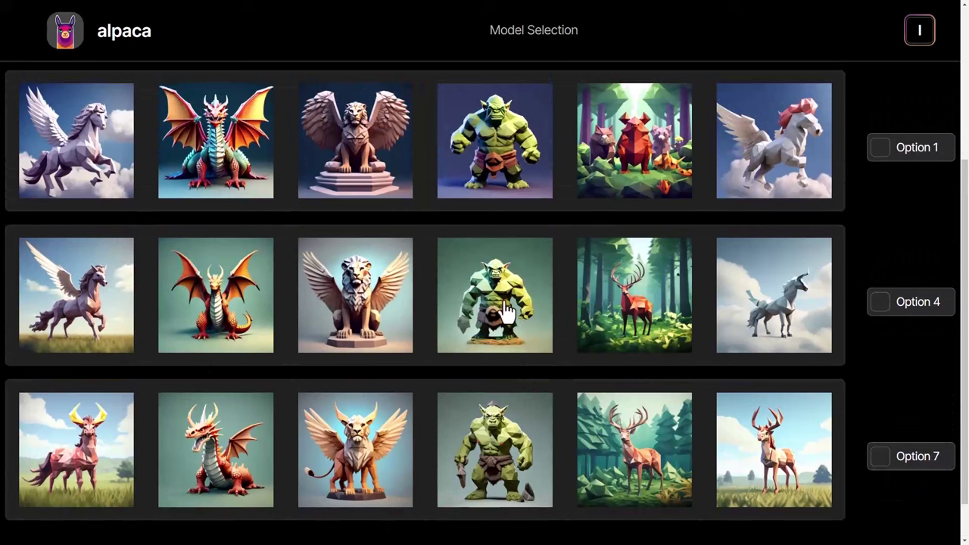
click(881, 302)
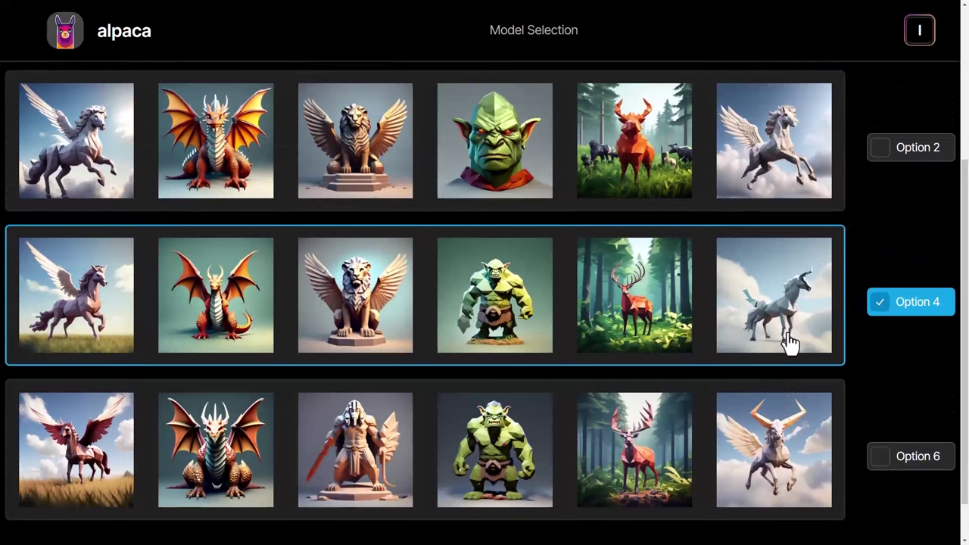
scroll(787, 343, down, 1)
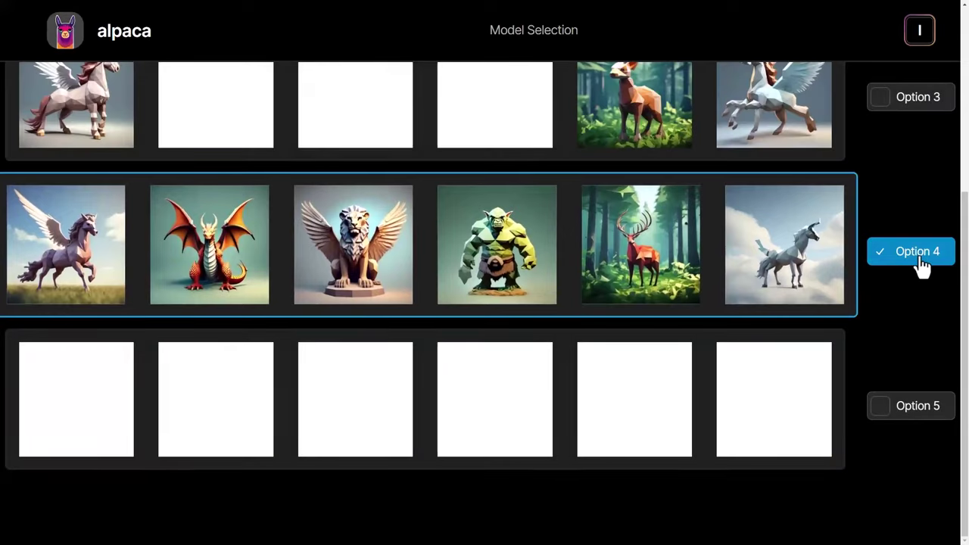
scroll(923, 257, up, 1)
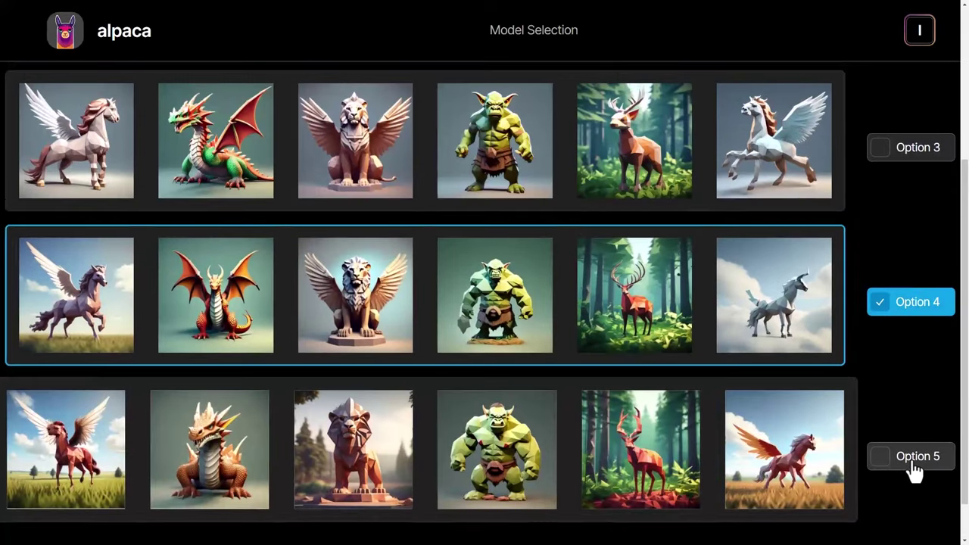
click(915, 458)
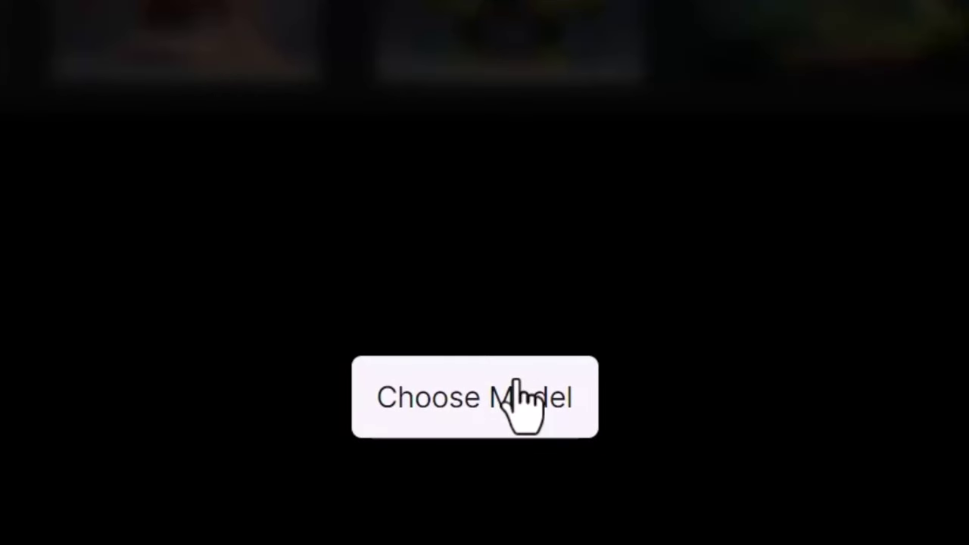
click(523, 401)
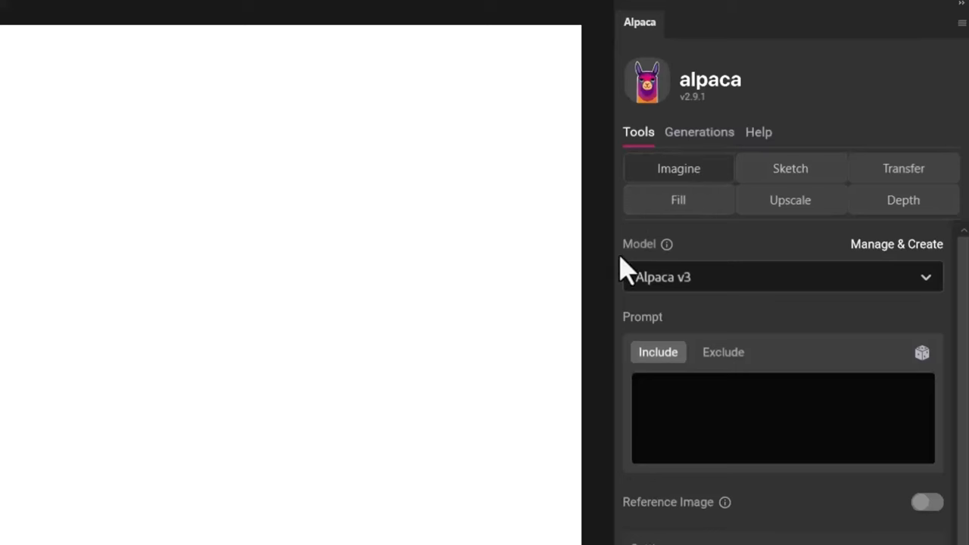
Step: Leave Alpaca v3 as the model and select the whole canvas with Select > All
click(666, 293)
click(746, 241)
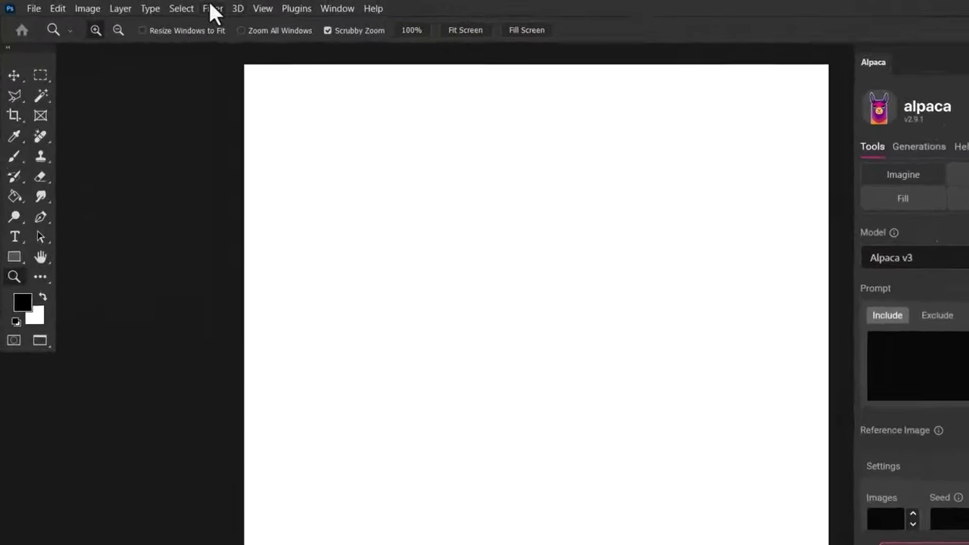
click(147, 7)
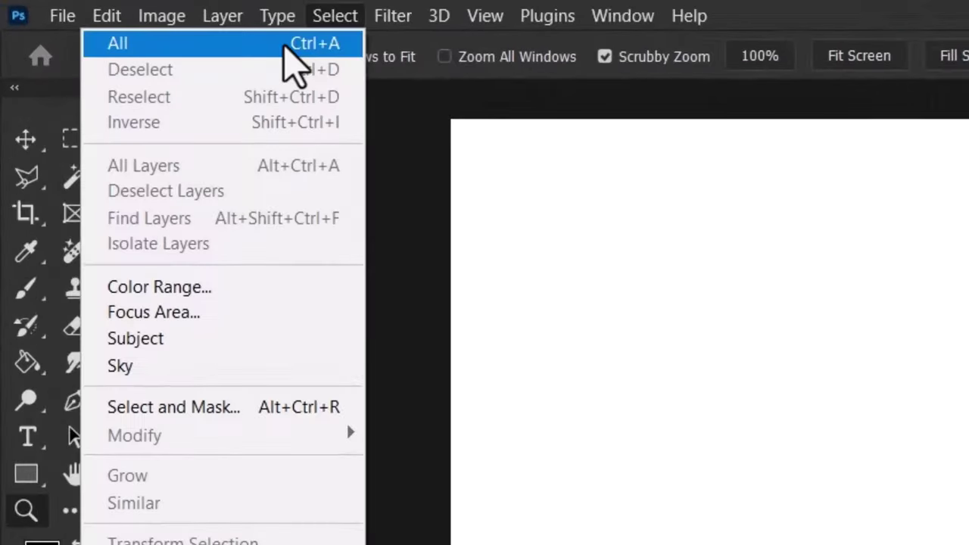
click(285, 44)
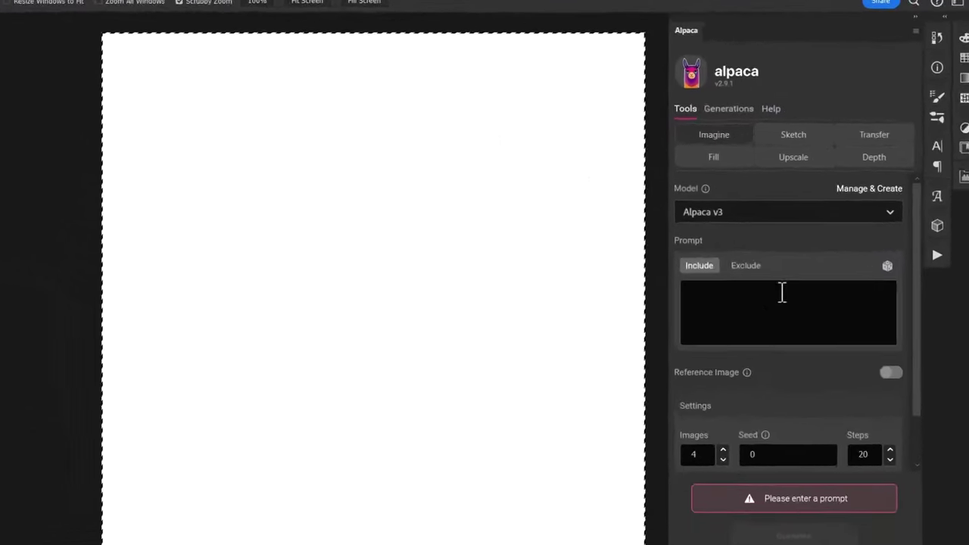
Step: Generate Alpaca v3 images from 'A powerful orc, ready for battle in a mythical realm'
click(785, 290)
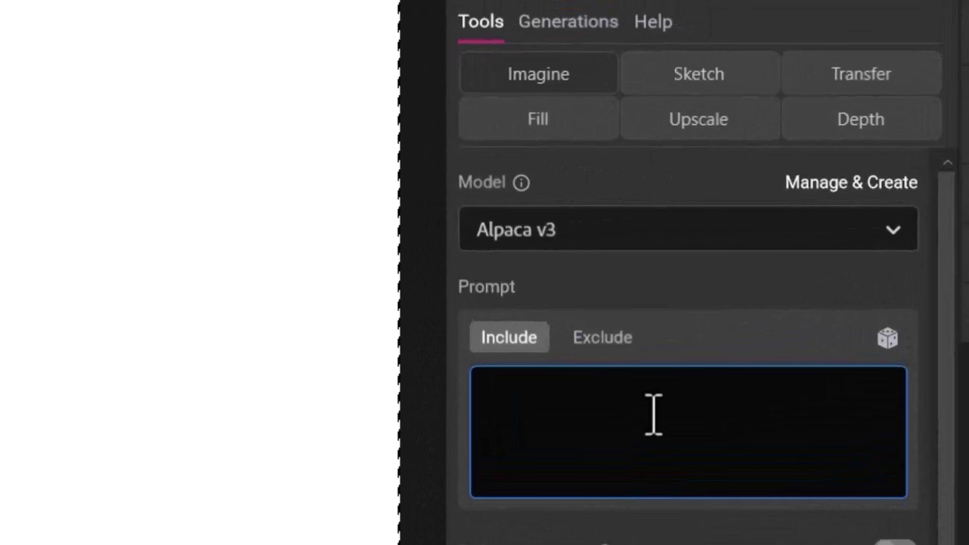
text(A powerful orc, ready for battle in a mythical realm)
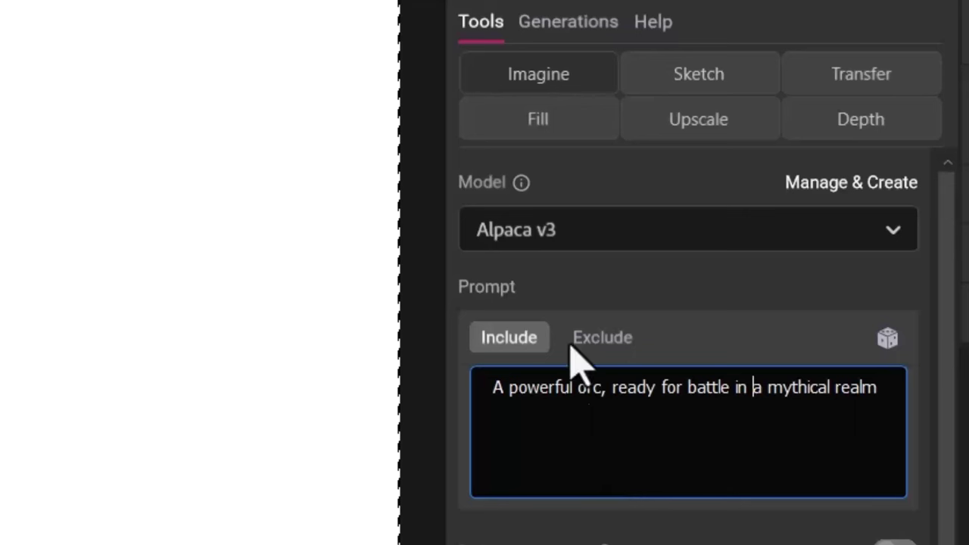
click(543, 240)
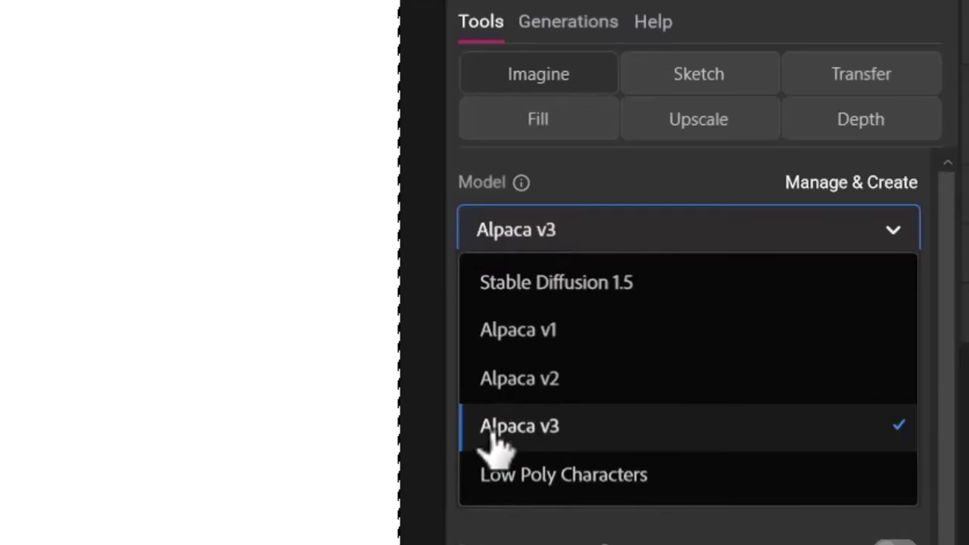
click(681, 169)
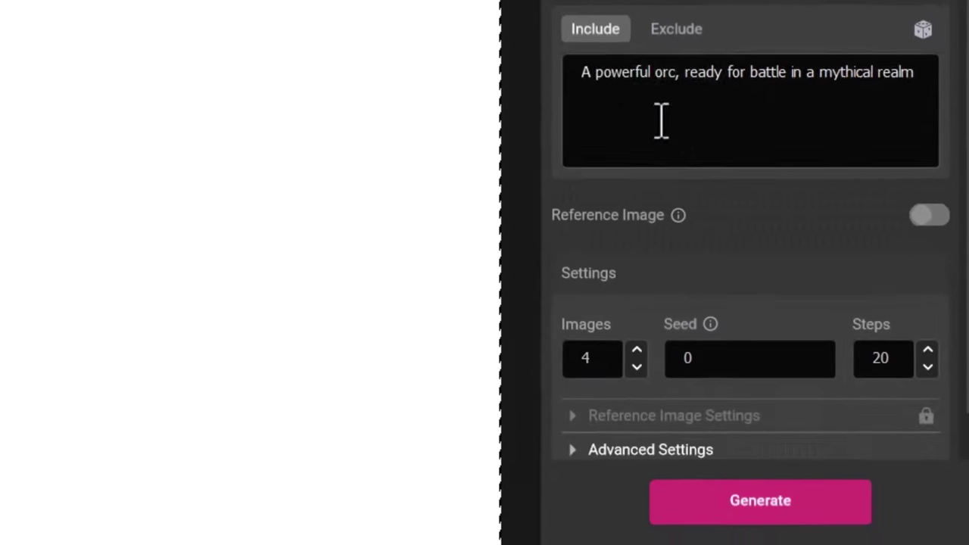
click(777, 517)
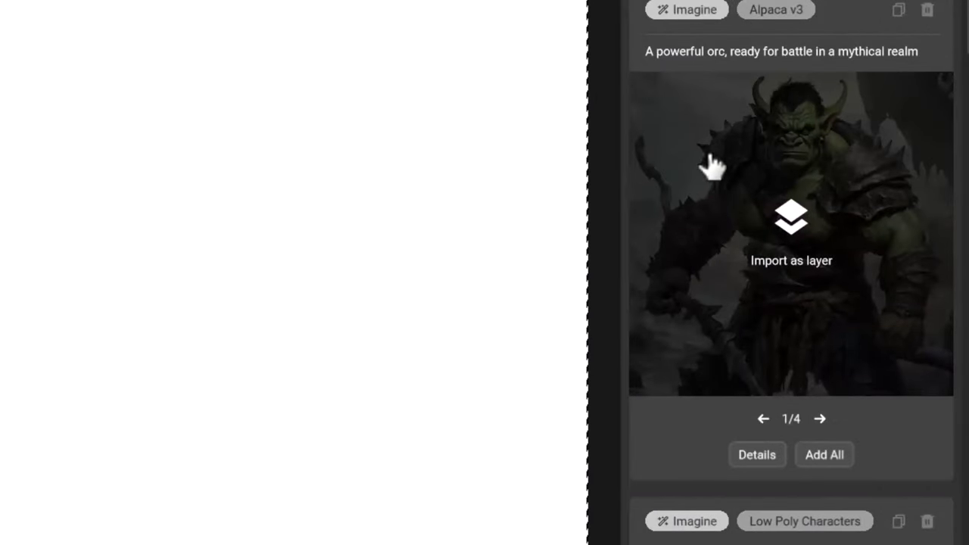
Step: Add all four orc images as grouped layers and toggle their visibility to compare them
click(819, 419)
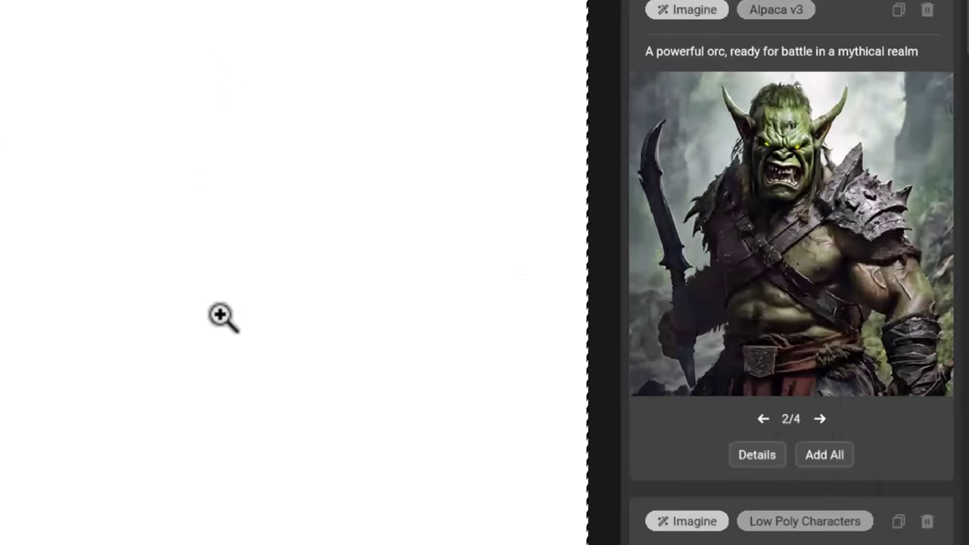
click(825, 457)
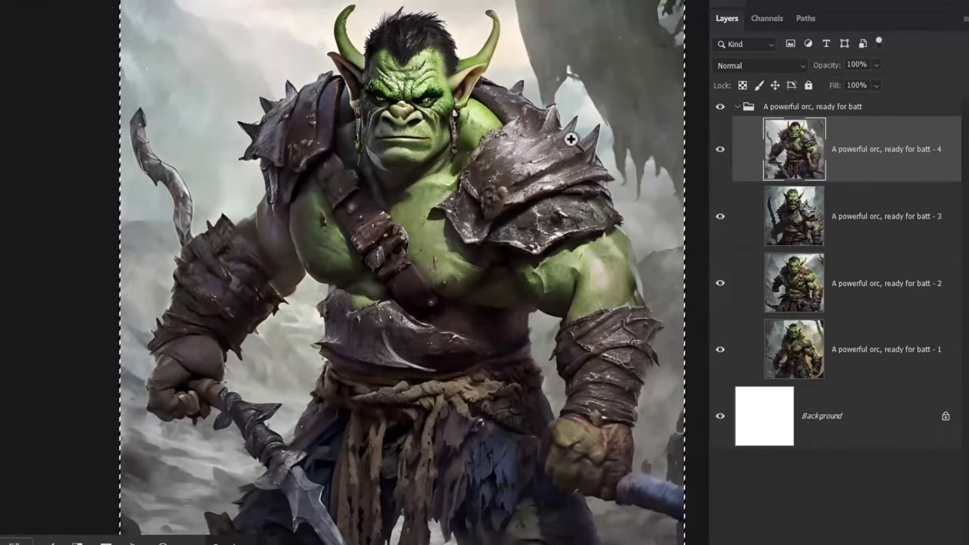
click(720, 150)
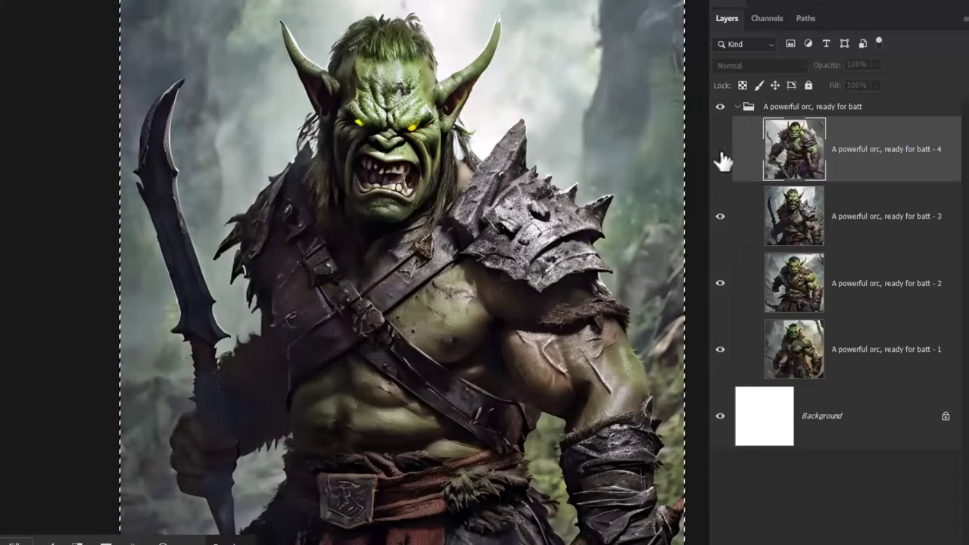
click(722, 221)
click(719, 282)
drag(720, 150, 719, 282)
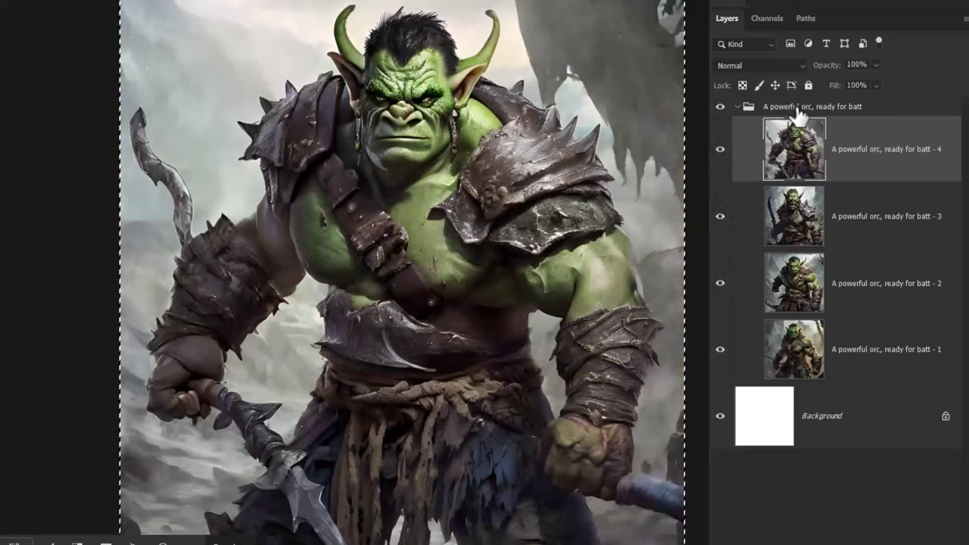
click(810, 107)
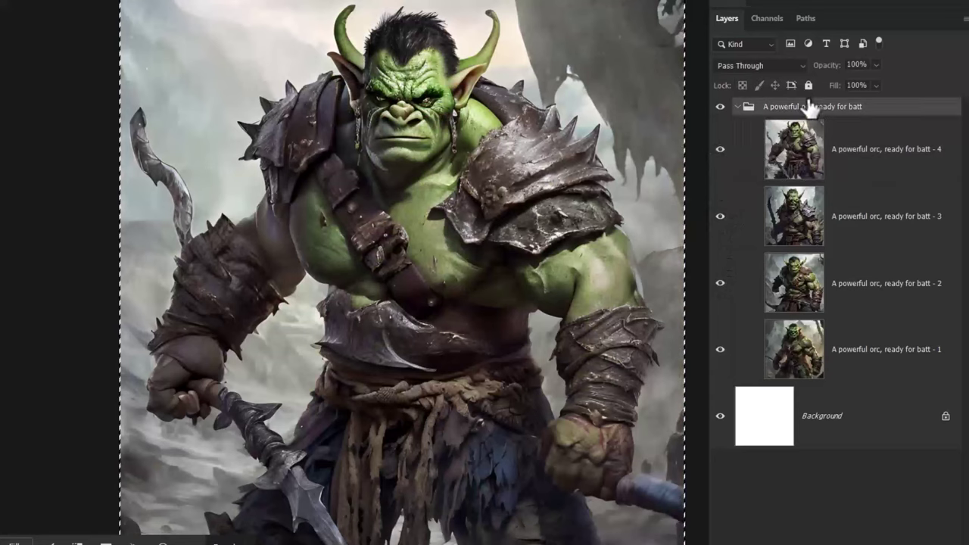
Step: Switch the Alpaca generation model to Low Poly Characters
click(818, 8)
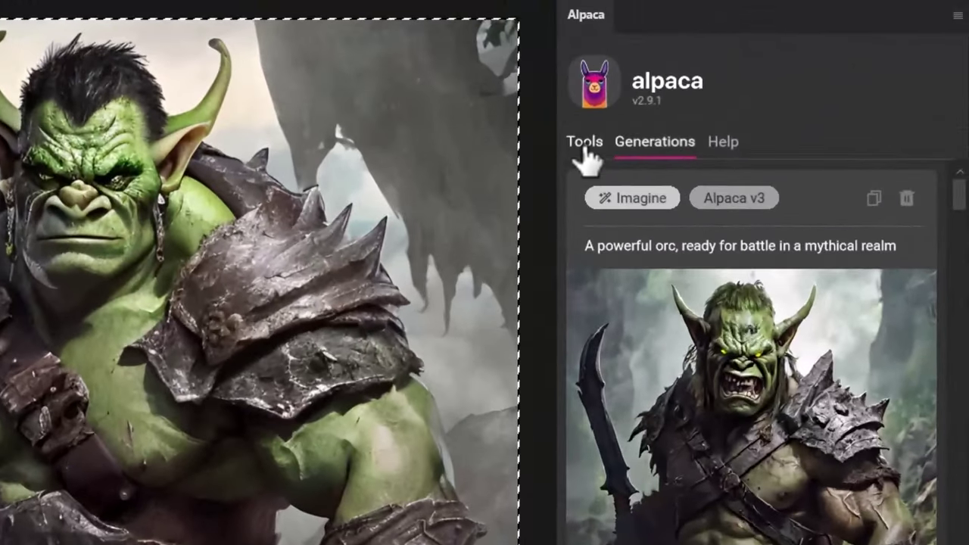
click(584, 144)
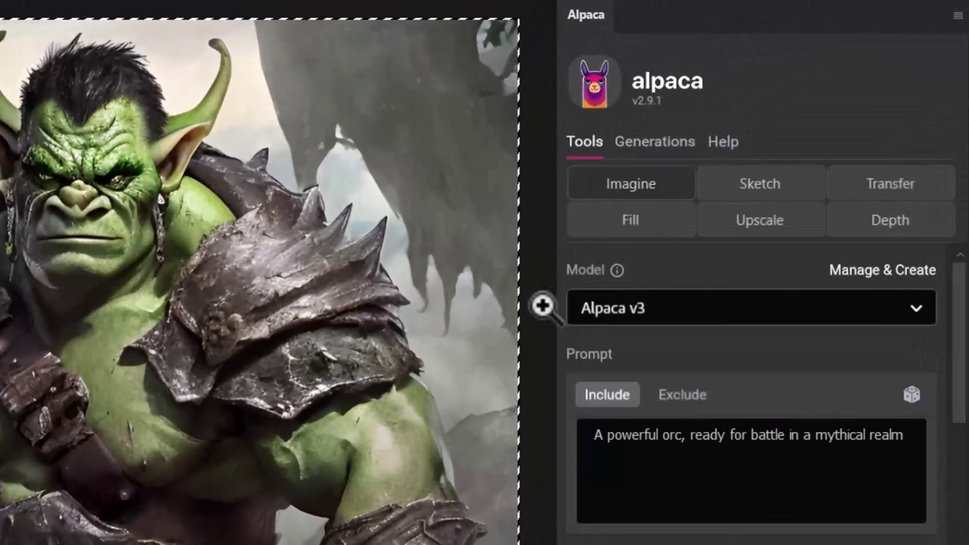
click(625, 311)
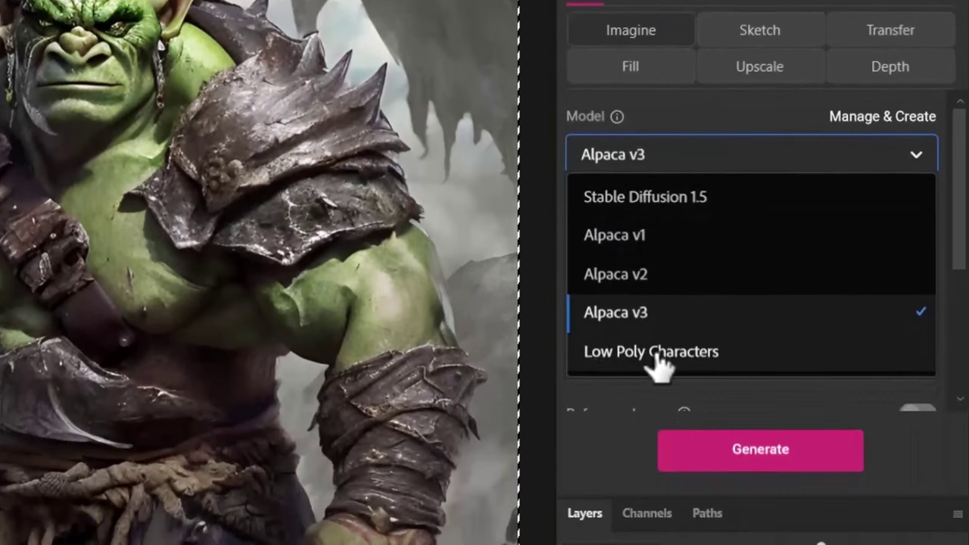
click(656, 364)
Step: Insert the low_poly token so the orc prompt begins 'a low_poly style,'
click(592, 288)
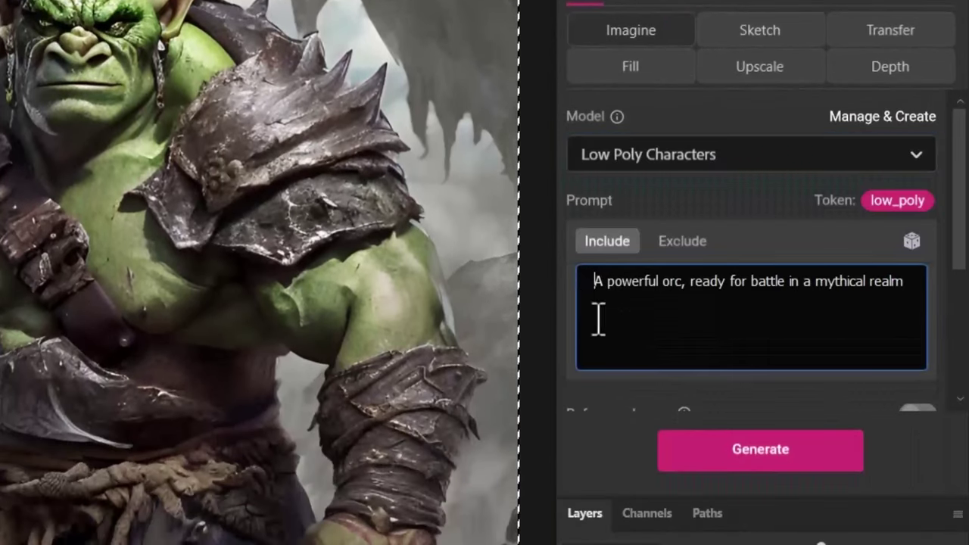
click(890, 201)
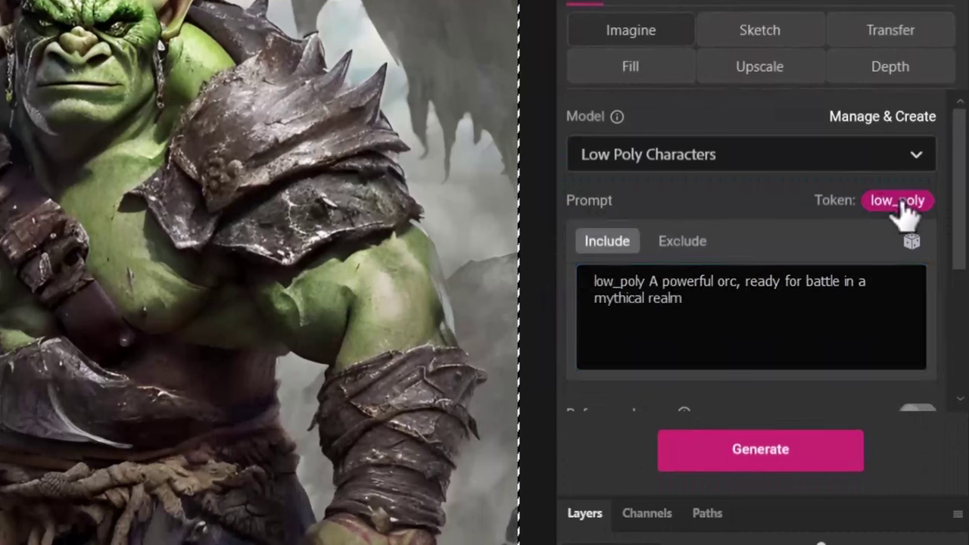
click(591, 280)
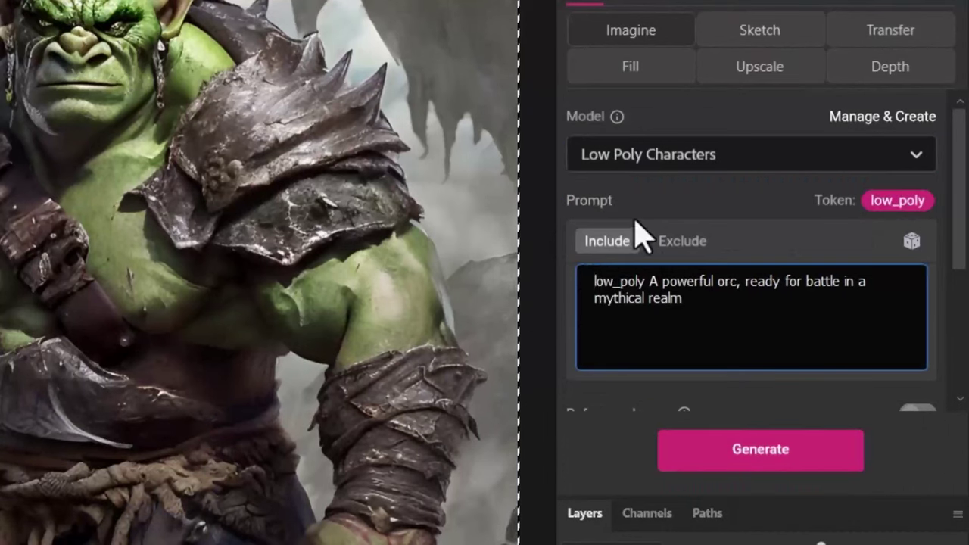
text(a)
click(661, 284)
text(style,)
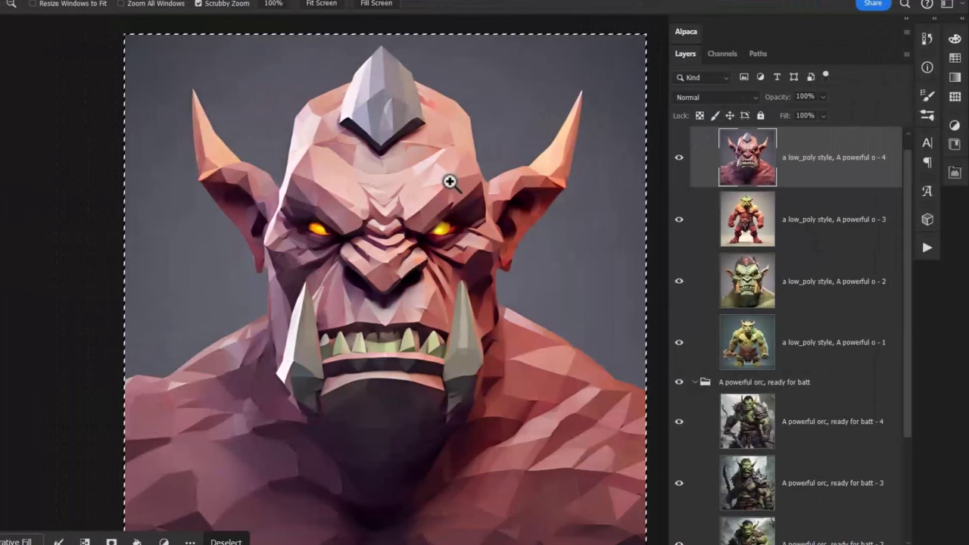
Step: Hide low-poly orc layers 4, 3 and 2 to compare, restore layer 4, return to Tools
click(679, 157)
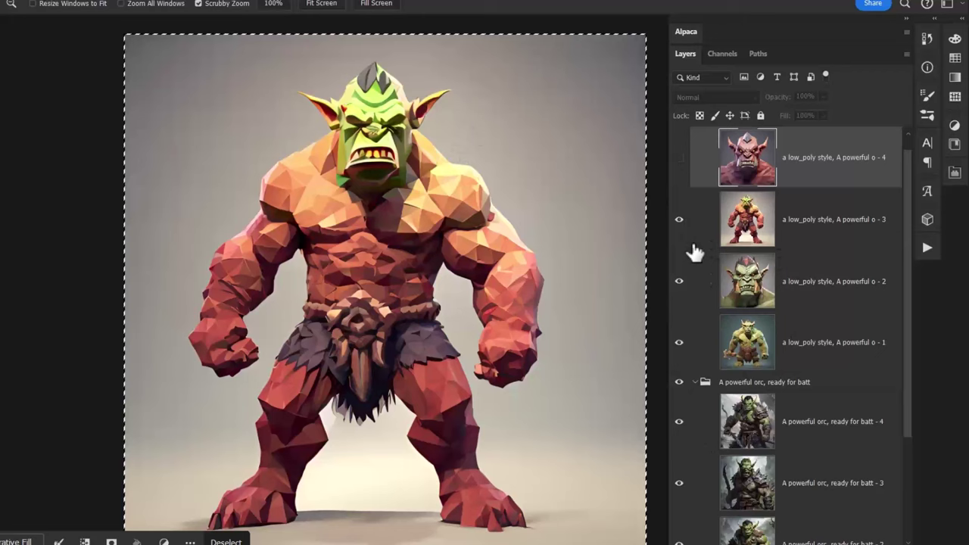
click(679, 219)
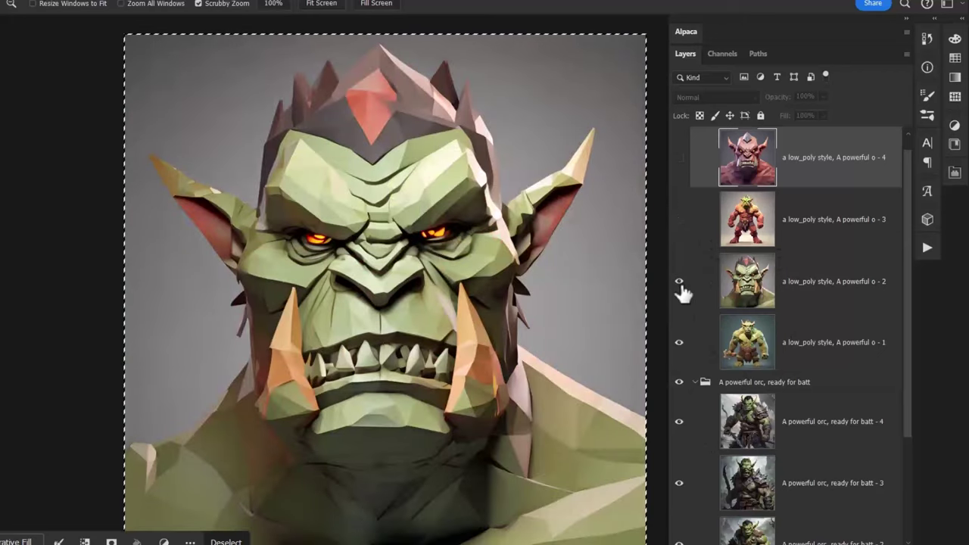
click(679, 282)
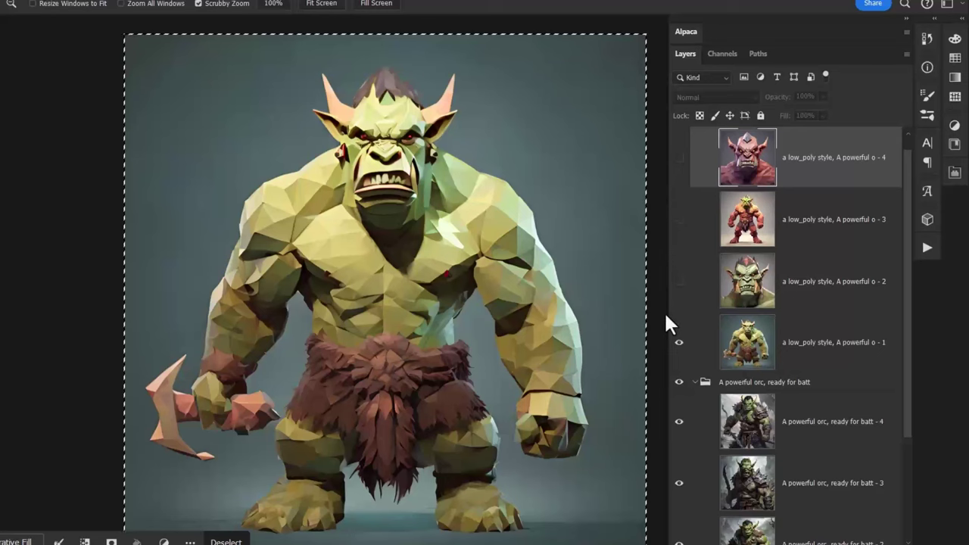
click(679, 157)
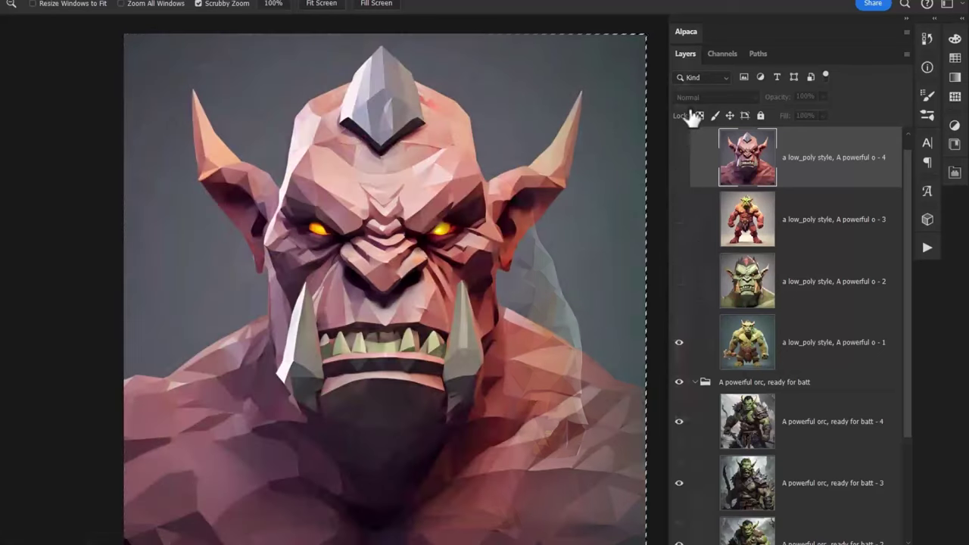
click(685, 107)
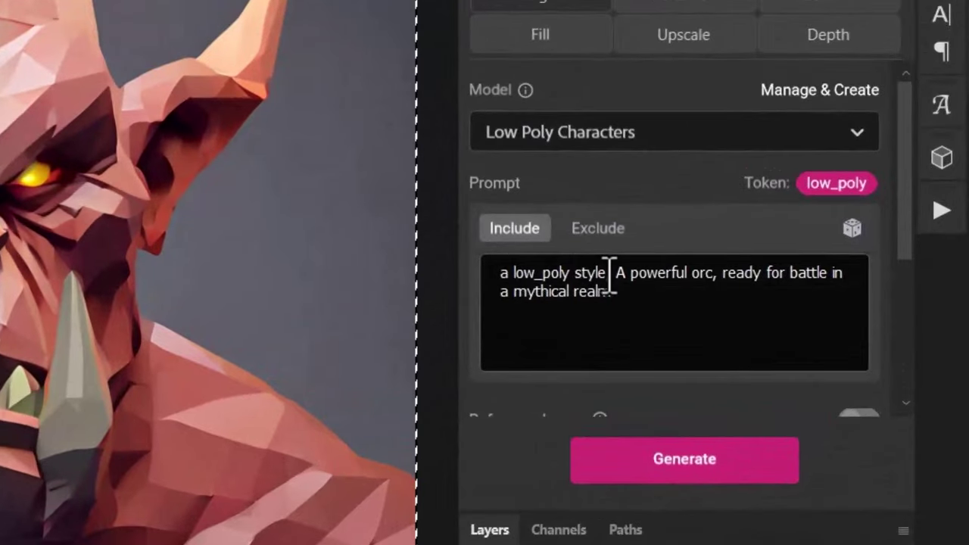
Step: Switch the model back to Alpaca v3 and toggle the new orc layers to compare them
click(609, 142)
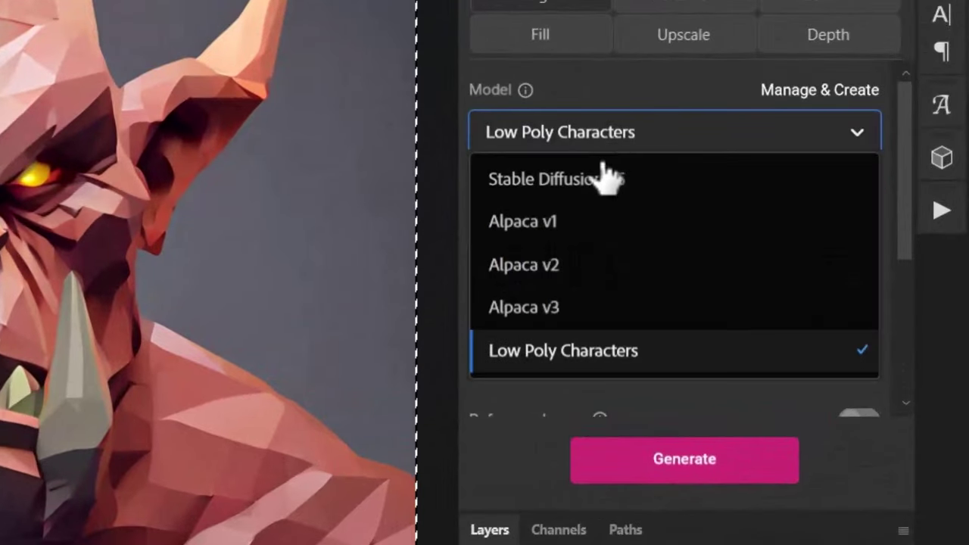
click(548, 308)
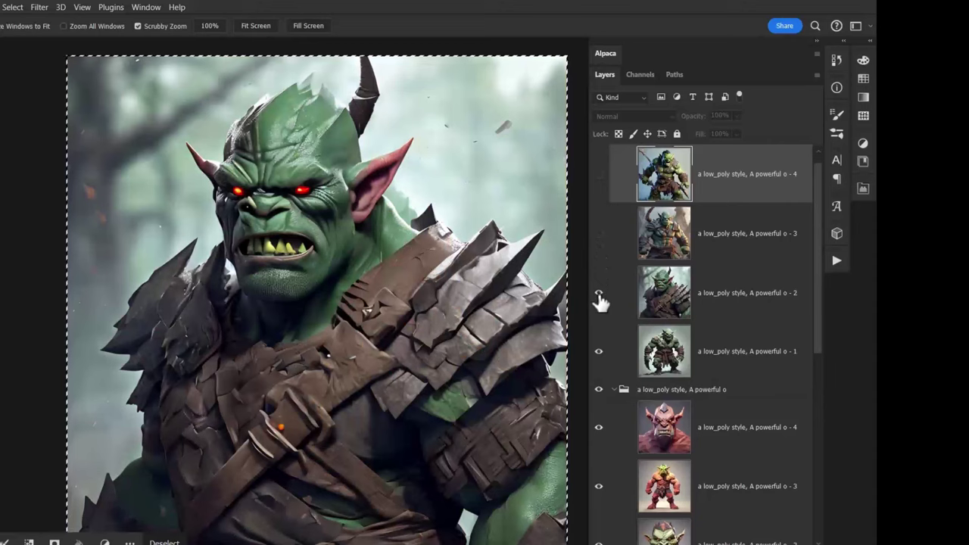
click(598, 294)
click(599, 294)
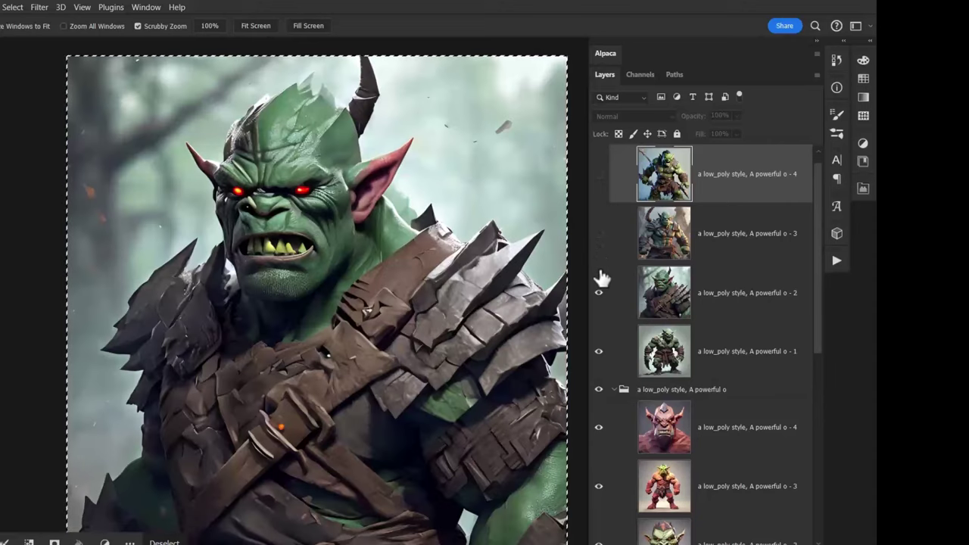
click(599, 236)
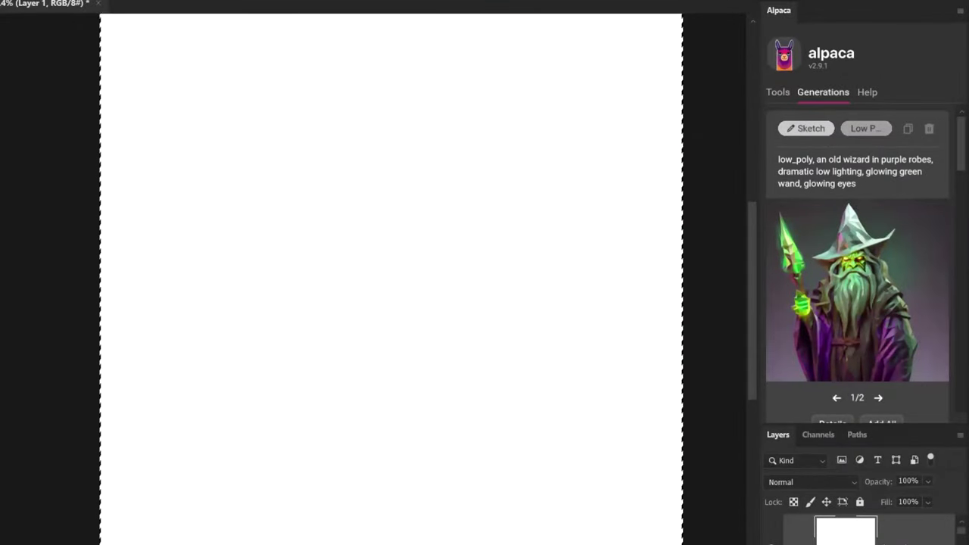
Step: Deselect the canvas, take the Brush tool, and sketch the first line and the floating rock
key(ctrl+d)
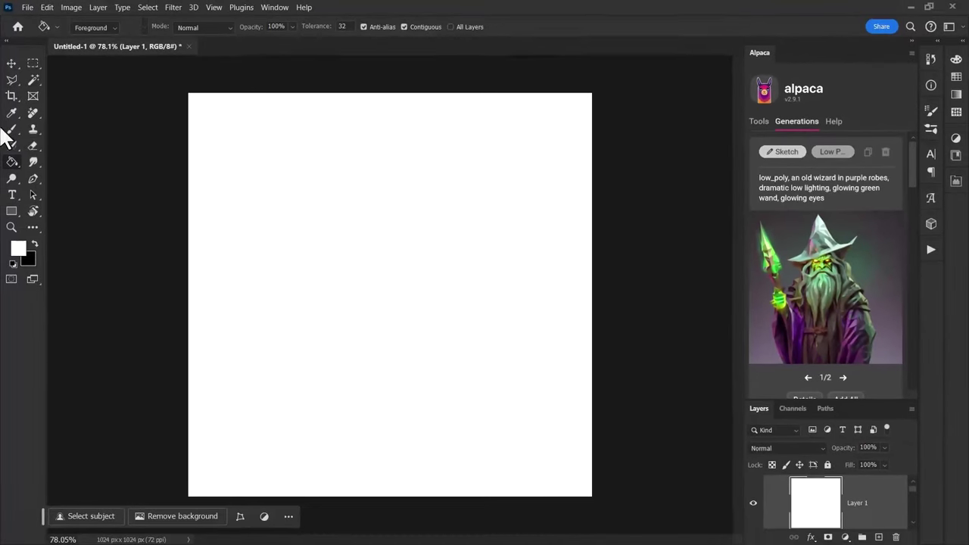
click(12, 130)
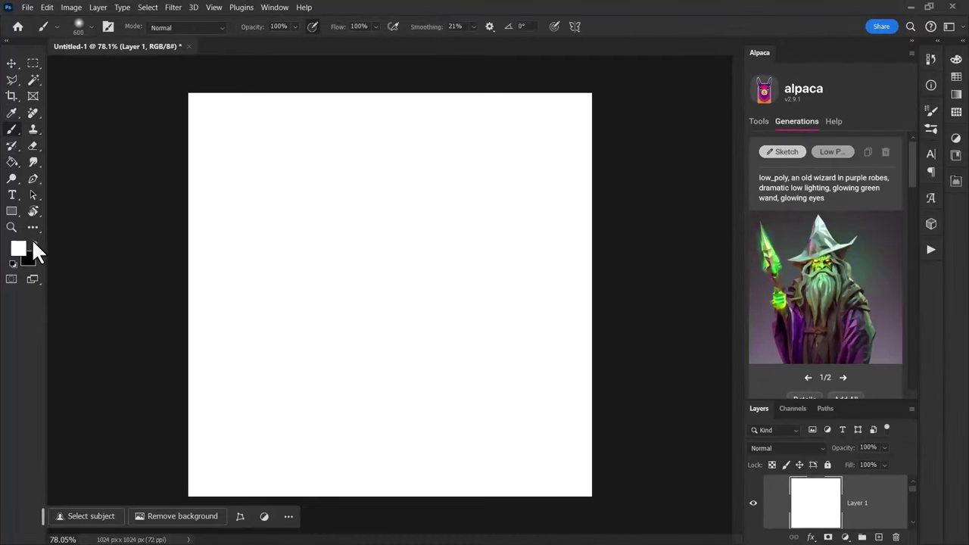
click(90, 26)
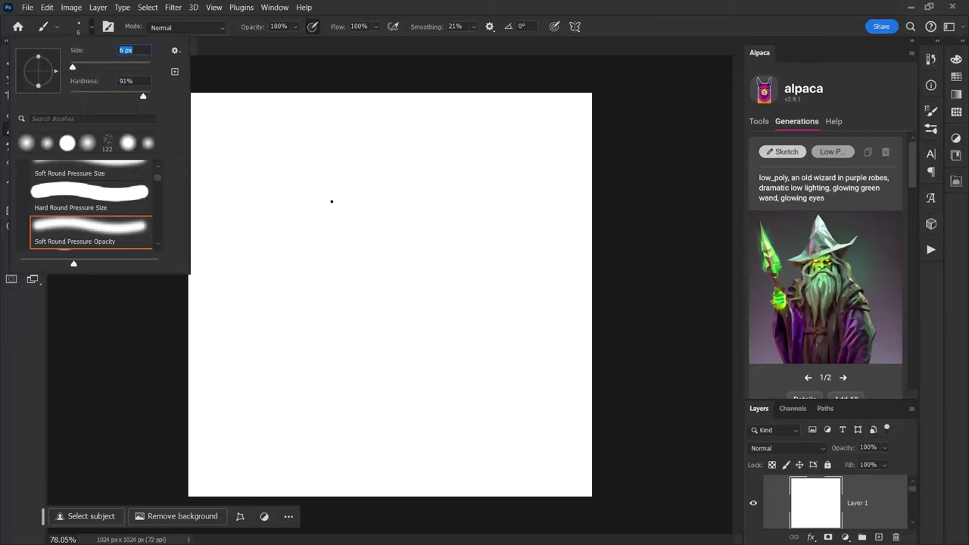
click(332, 202)
drag(331, 202, 340, 228)
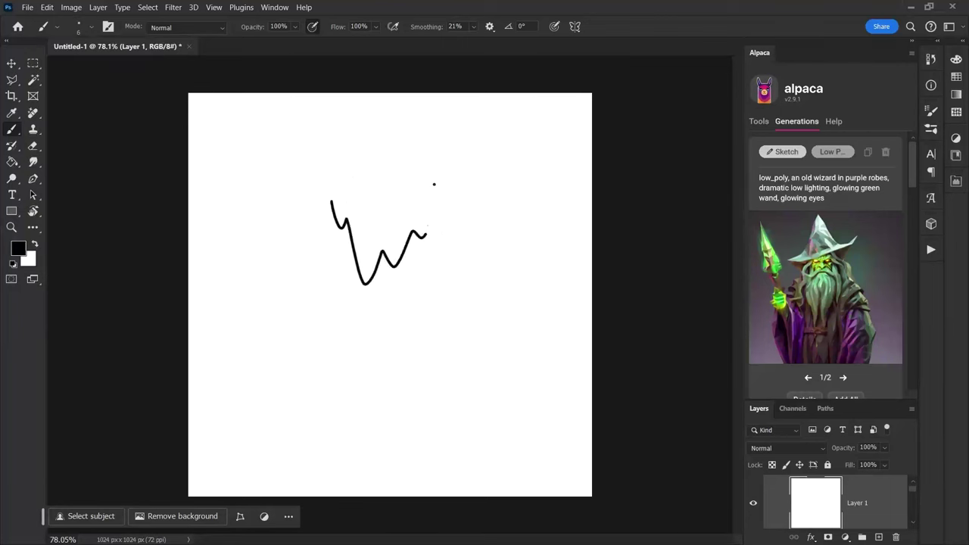
mouse_move(434, 184)
mouse_down()
mouse_move(306, 179)
mouse_move(369, 247)
mouse_up()
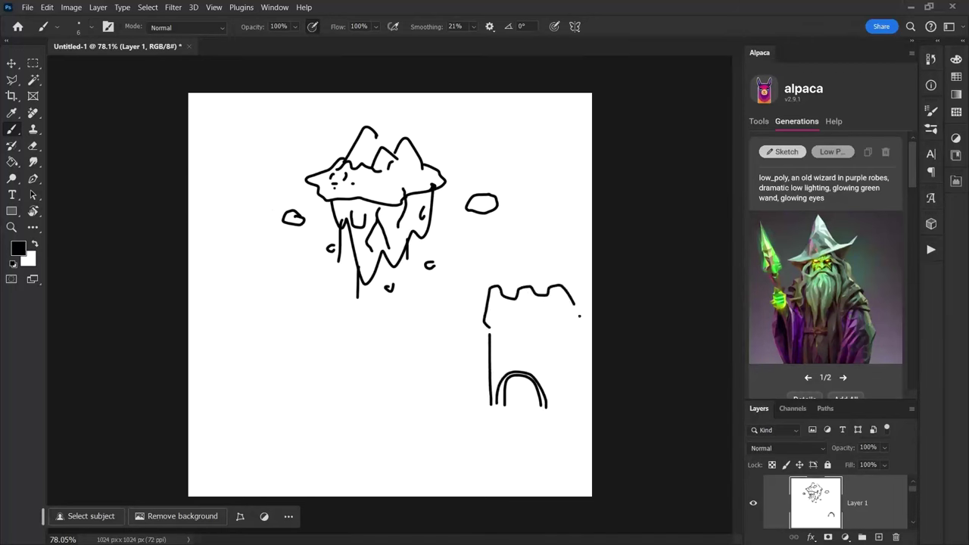
Step: Draw the castle's towers, walls and walkway, the horizon line and the winding river
drag(428, 330, 457, 398)
drag(530, 405, 458, 452)
drag(543, 420, 364, 436)
drag(439, 382, 350, 433)
drag(308, 341, 436, 356)
drag(188, 409, 460, 454)
drag(188, 454, 367, 480)
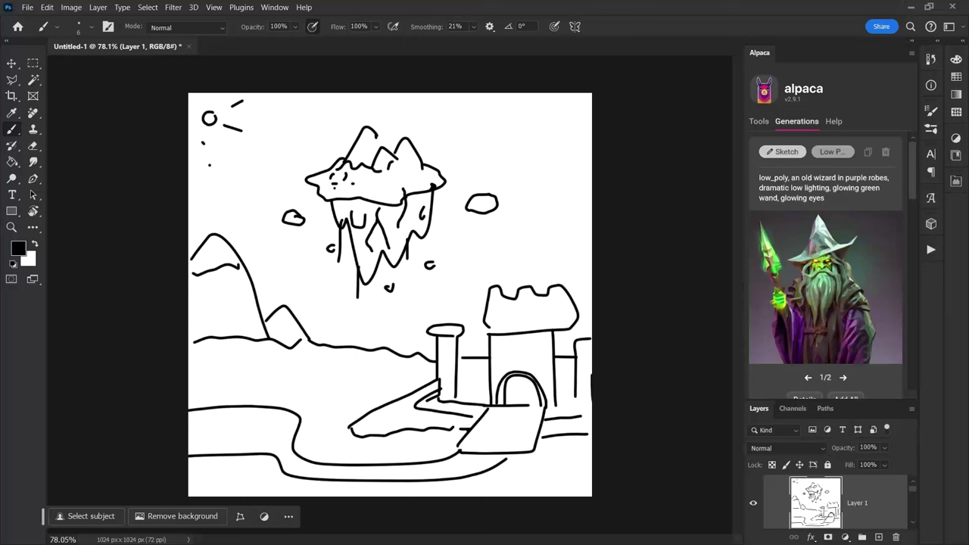
Step: Add a mark near the sun and clouds across the sky
drag(204, 144, 206, 156)
drag(195, 181, 189, 201)
drag(476, 131, 580, 143)
drag(592, 201, 592, 213)
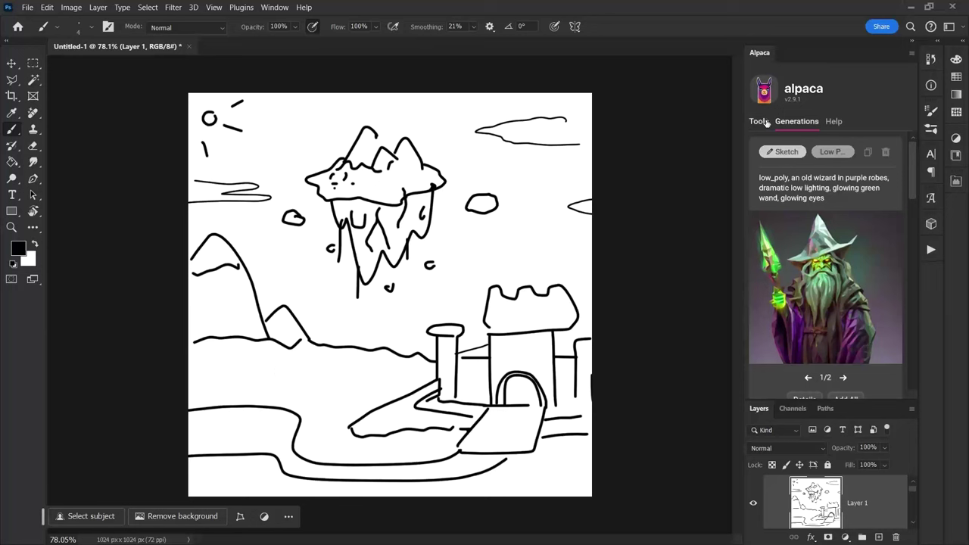
Step: Select the whole canvas and rewrite the Alpaca prompt as the floating-mountain description
click(823, 151)
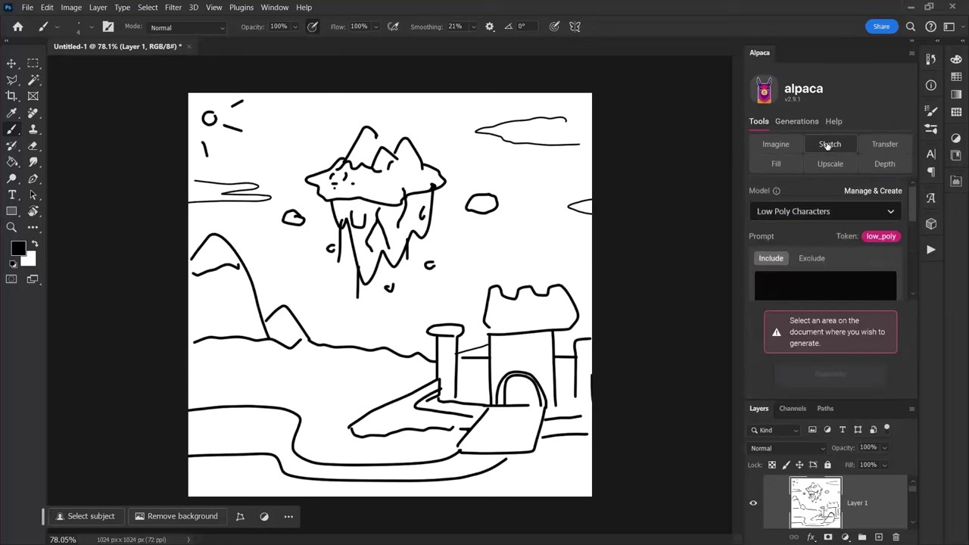
click(148, 9)
click(156, 23)
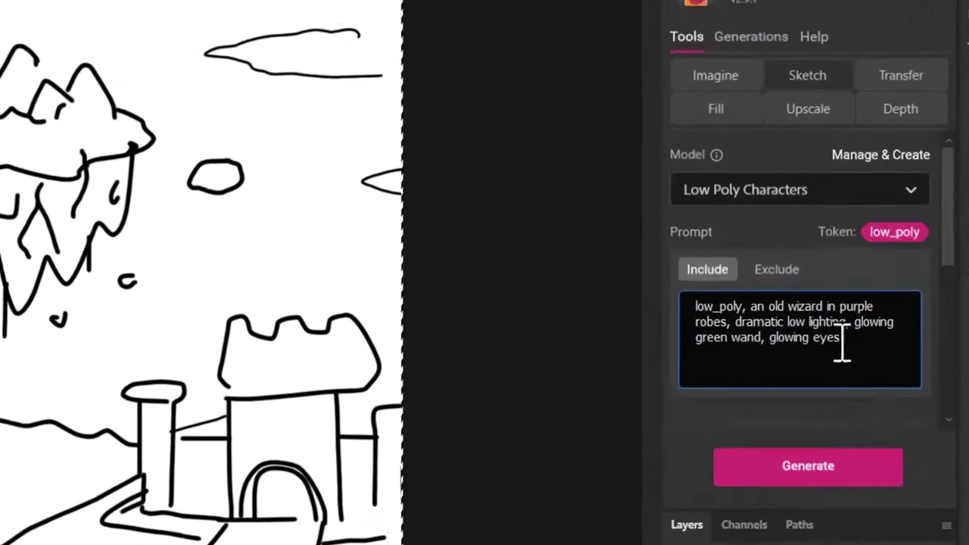
drag(842, 344, 772, 360)
click(748, 305)
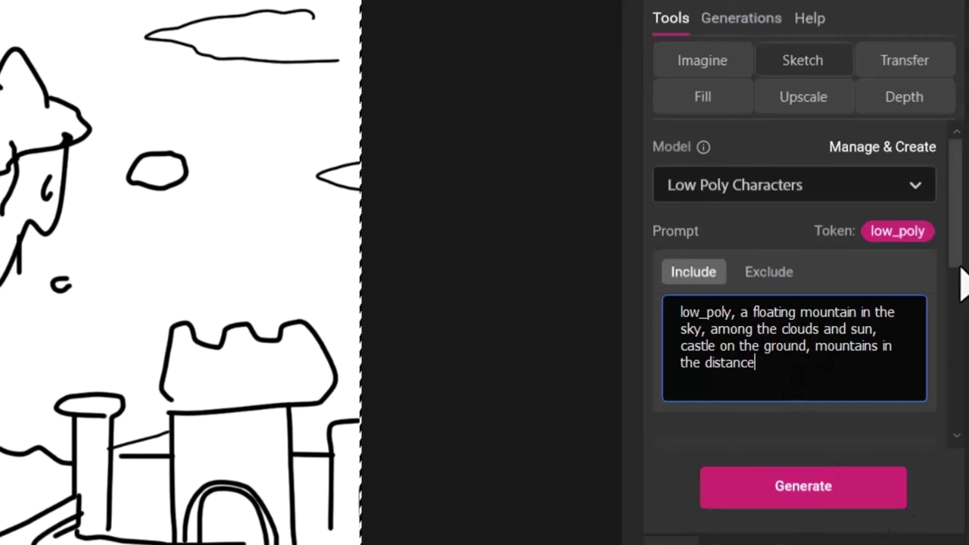
Step: Set Sketch Type to Doodle and generate the low-poly landscape
scroll(955, 257, down, 1)
scroll(955, 257, down, 5)
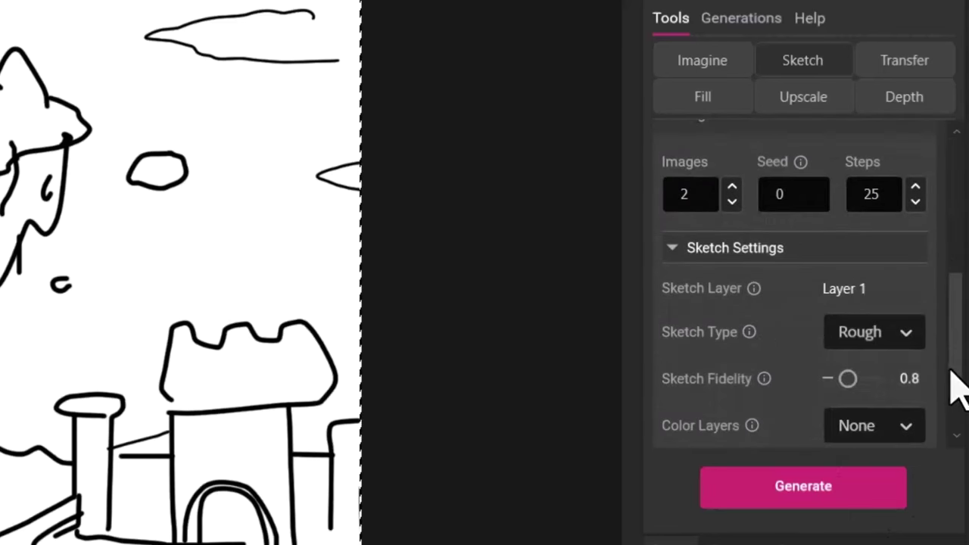
click(905, 330)
click(849, 473)
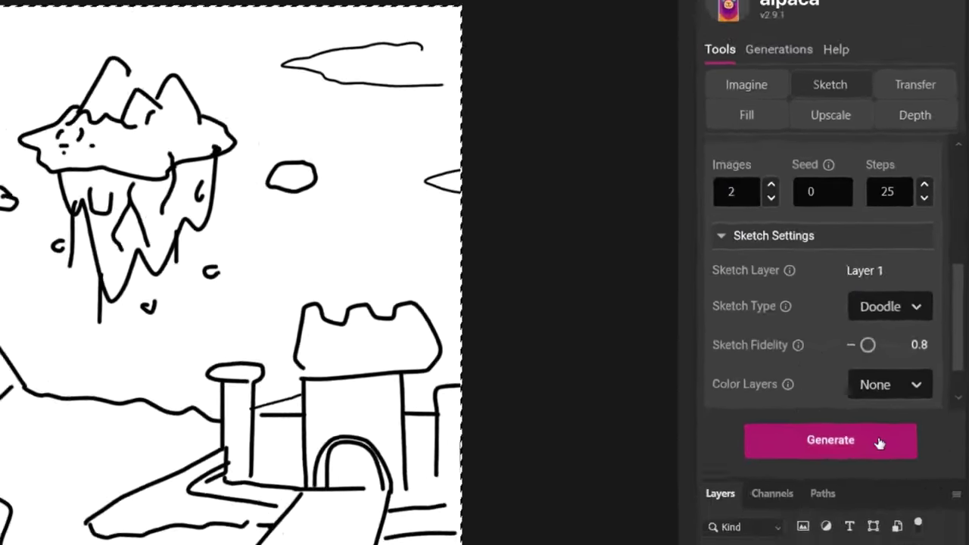
click(902, 383)
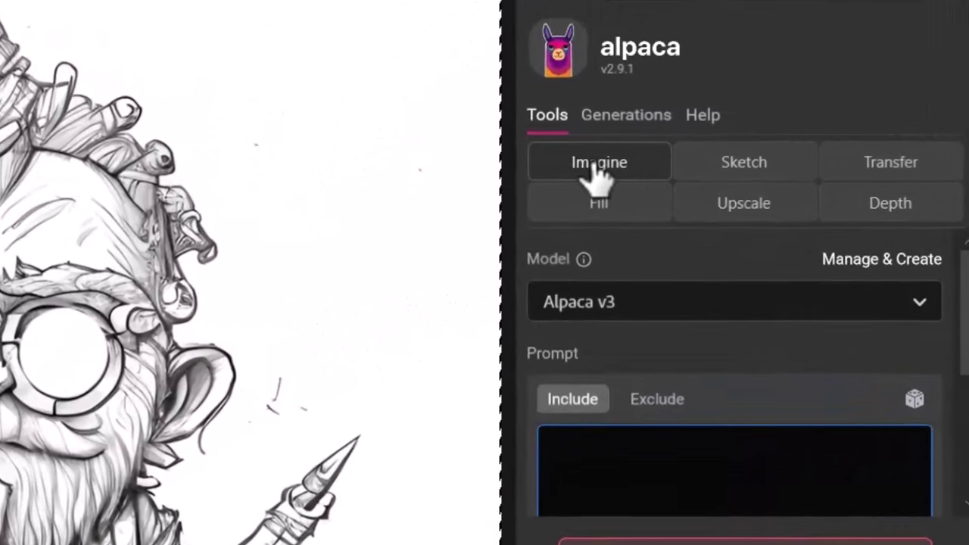
Step: Paste the mechanical gnome builder prompt into Sketch mode and set Images to 2
click(721, 172)
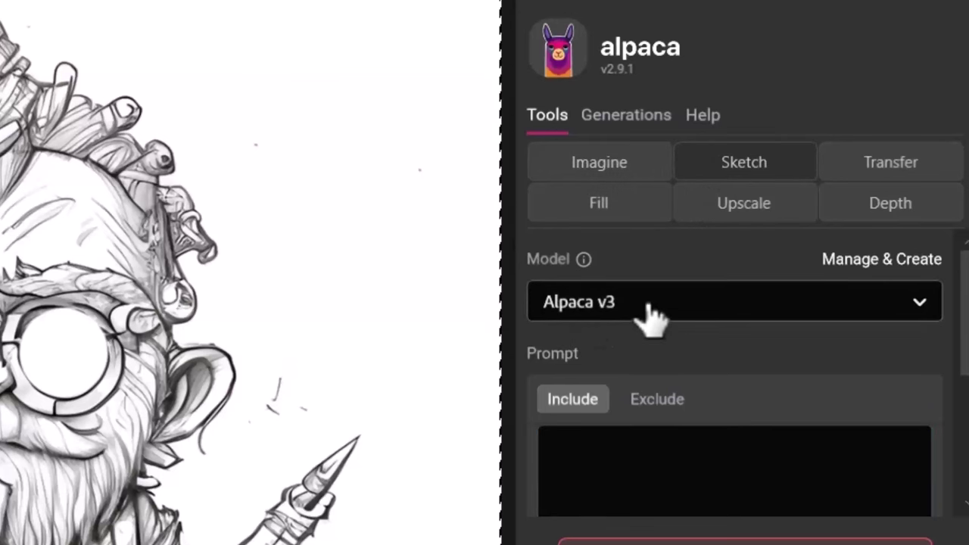
scroll(594, 455, down, 2)
click(581, 321)
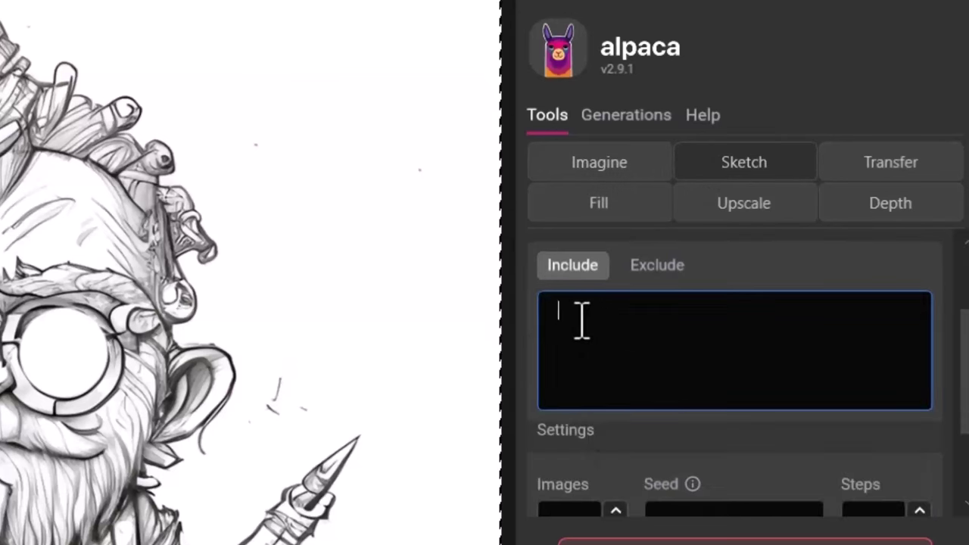
text(A mechanical gnome builder, reflective glasses, white beard, weapon in hand)
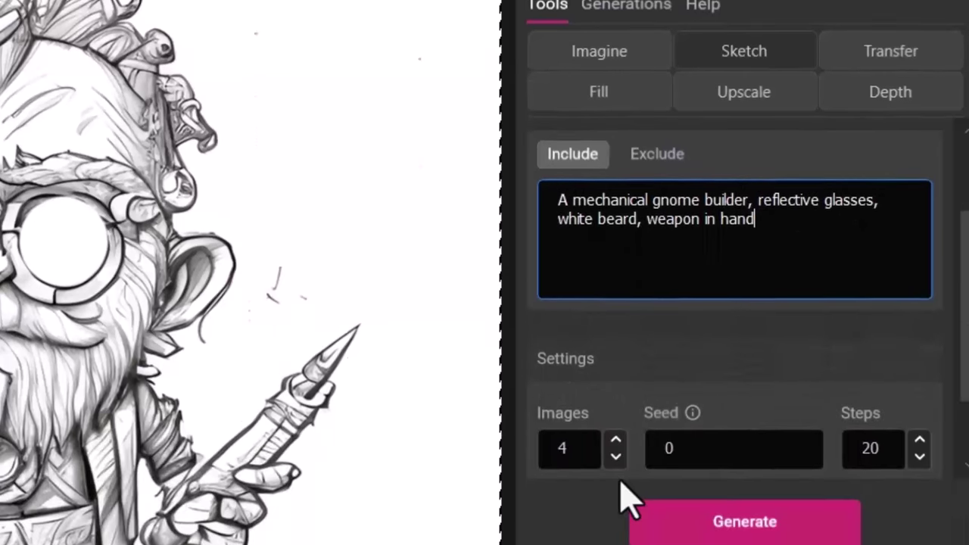
click(615, 389)
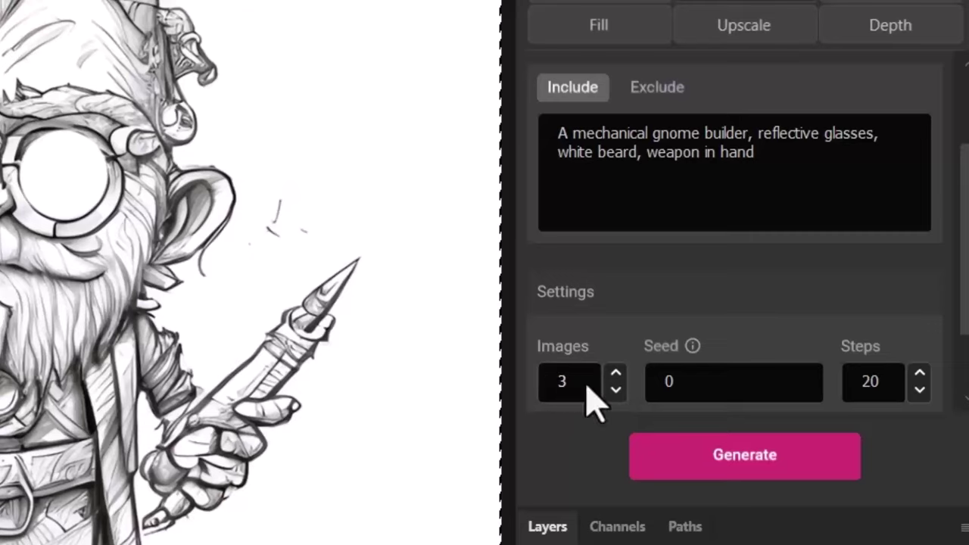
click(616, 389)
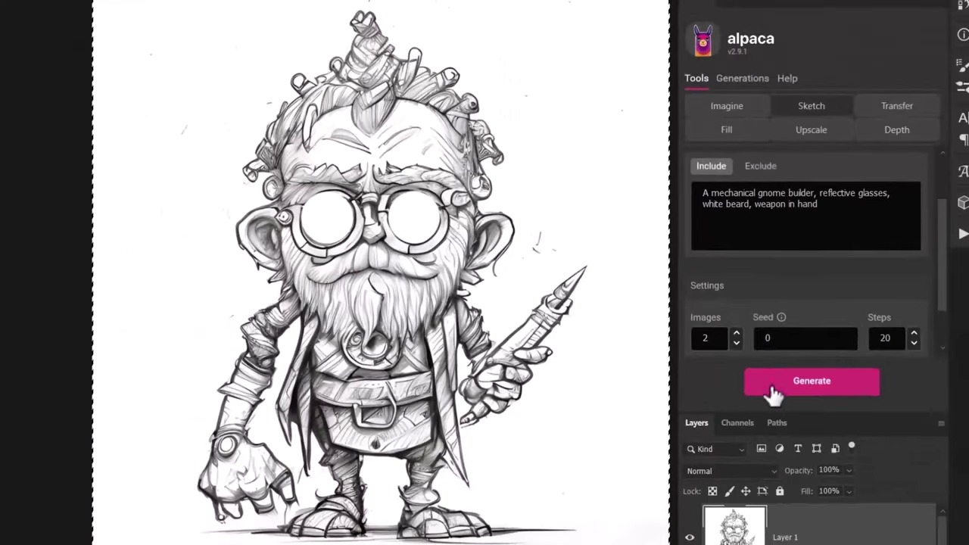
Step: Generate the gnome renders, compare them, then hide their group and select Layer 1
click(708, 454)
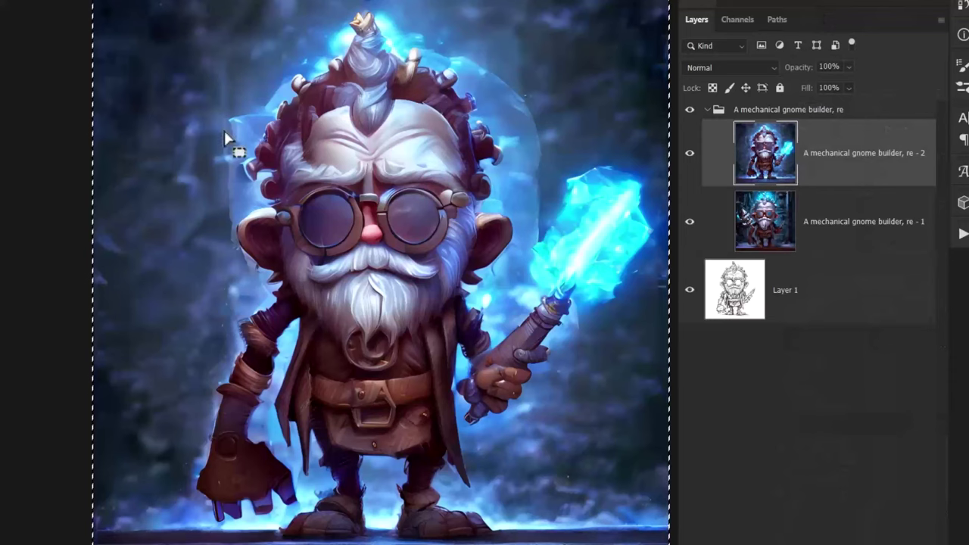
click(691, 155)
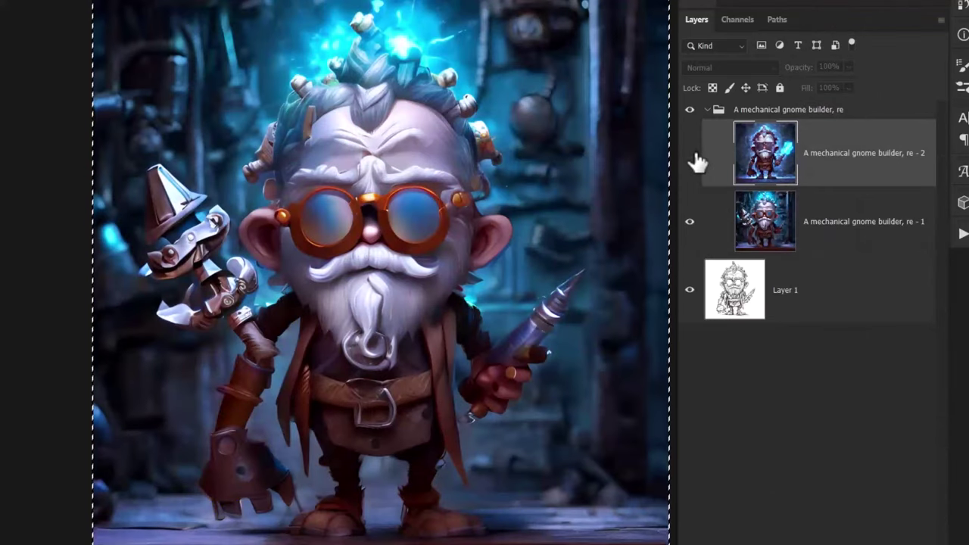
click(690, 154)
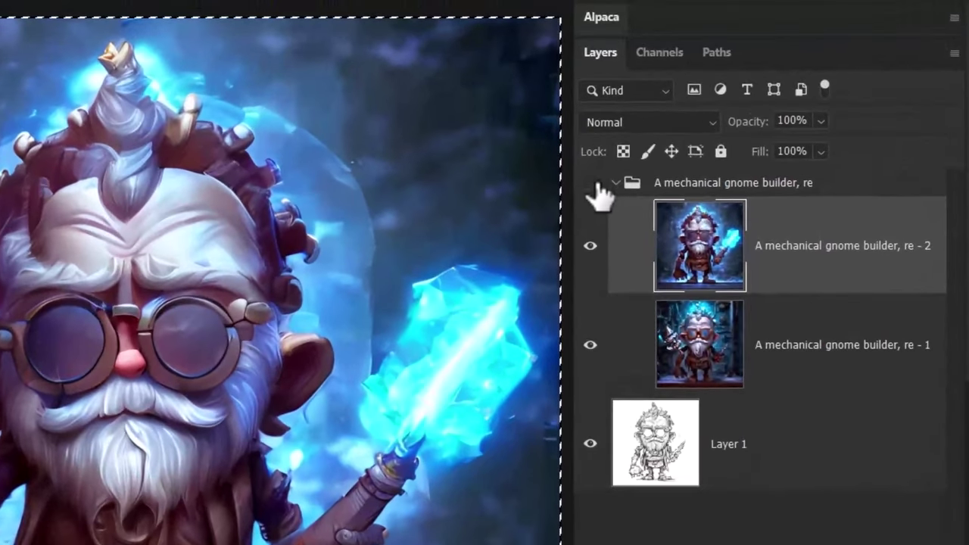
click(690, 109)
click(753, 443)
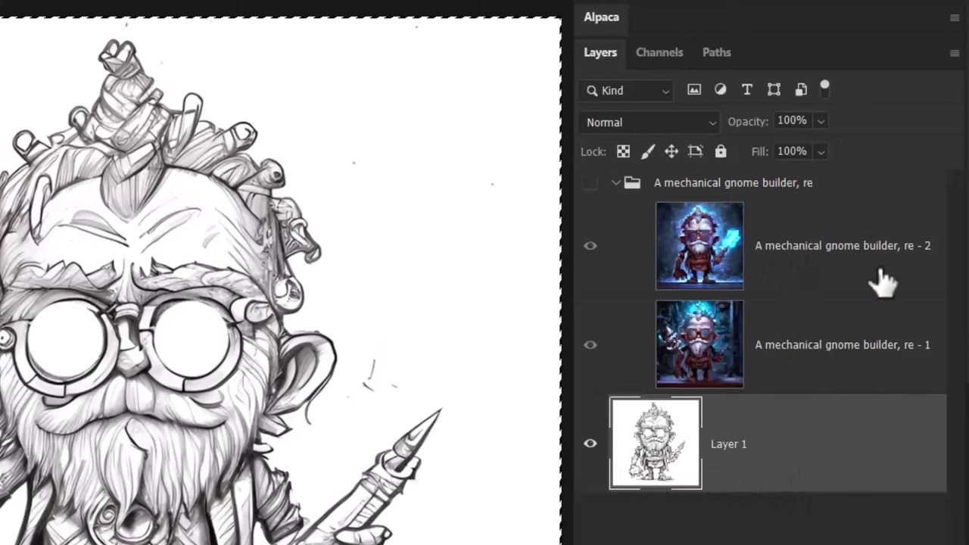
Step: Choose the Digital Fantasy model and start the gnome prompt with 'digi_fantasy style,'
click(651, 18)
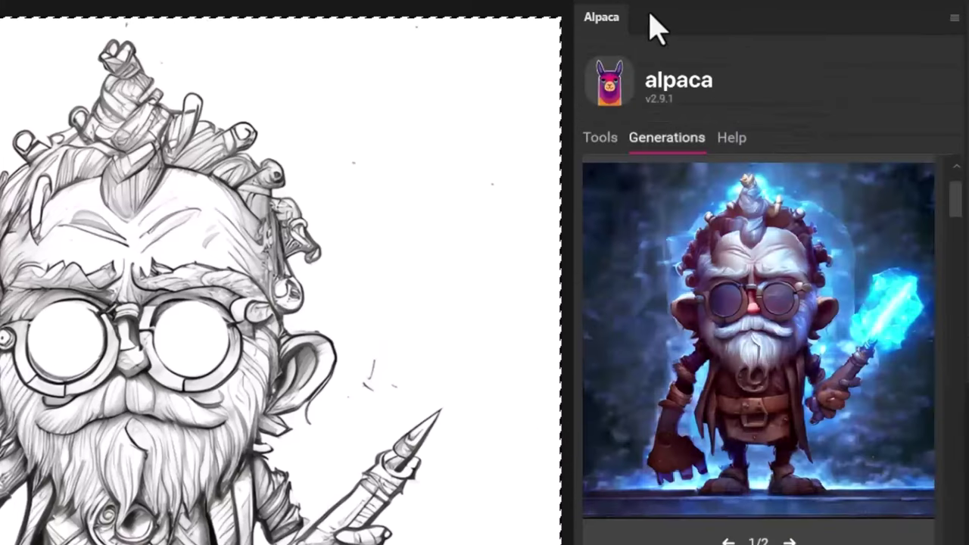
click(600, 144)
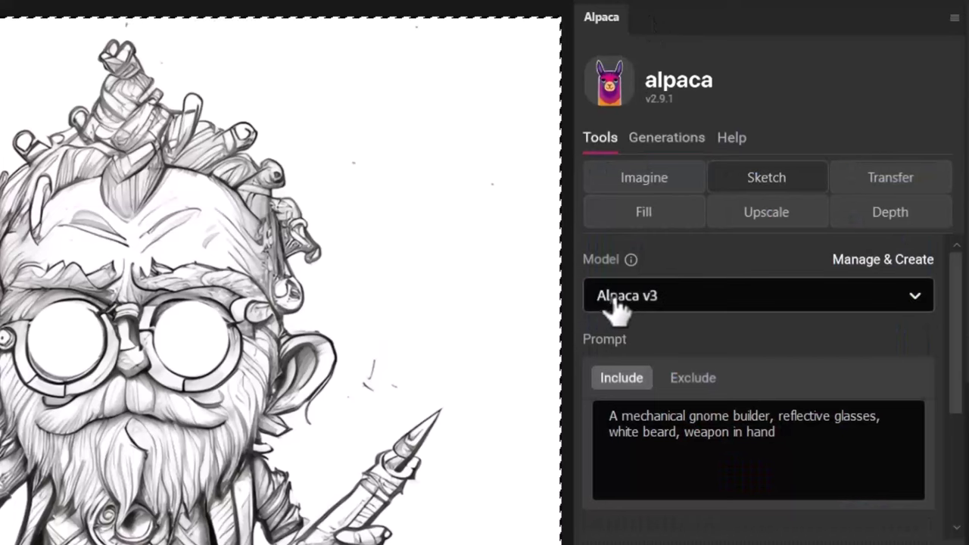
click(669, 306)
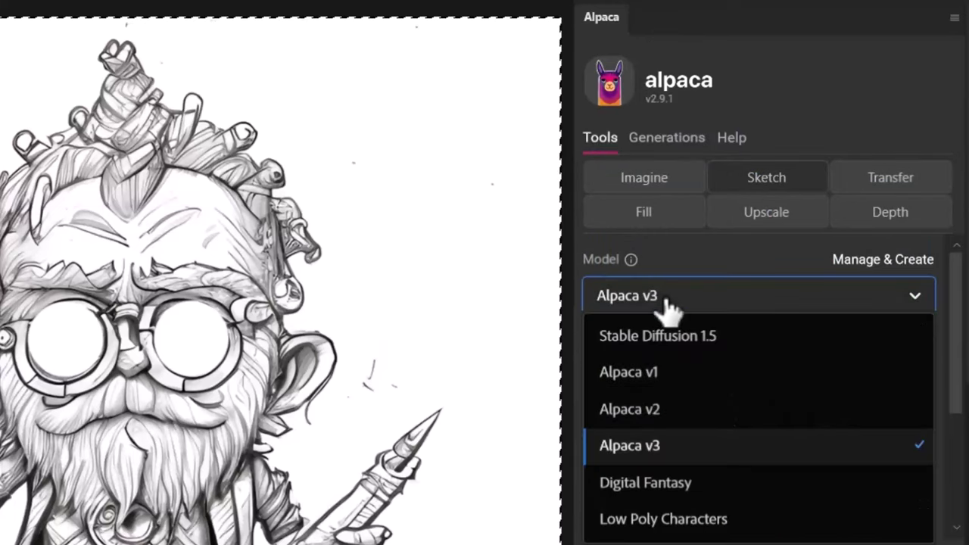
click(681, 488)
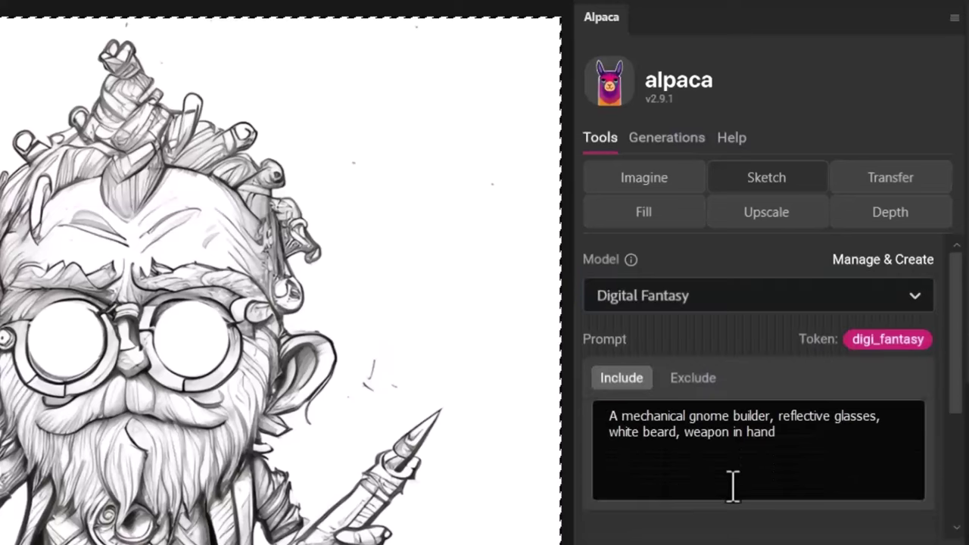
click(882, 343)
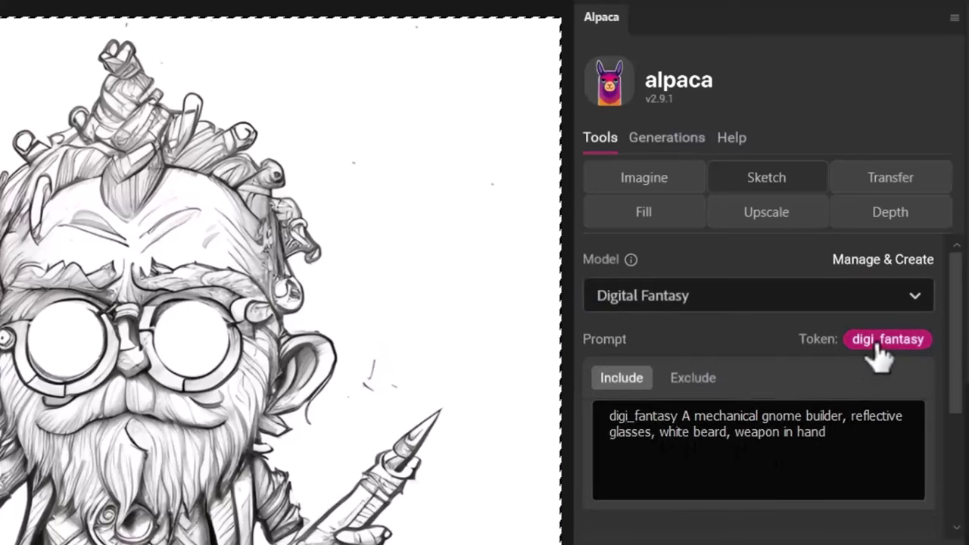
click(678, 420)
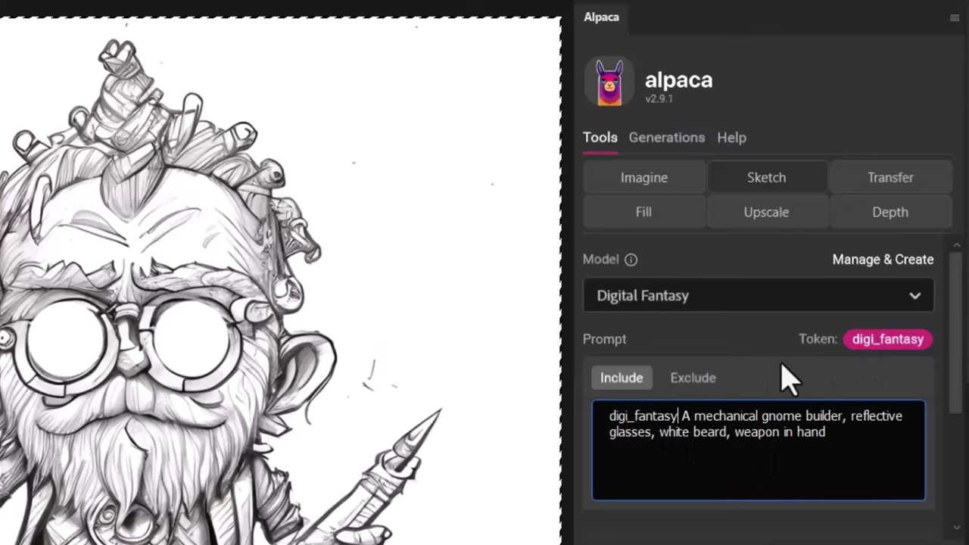
text(style,)
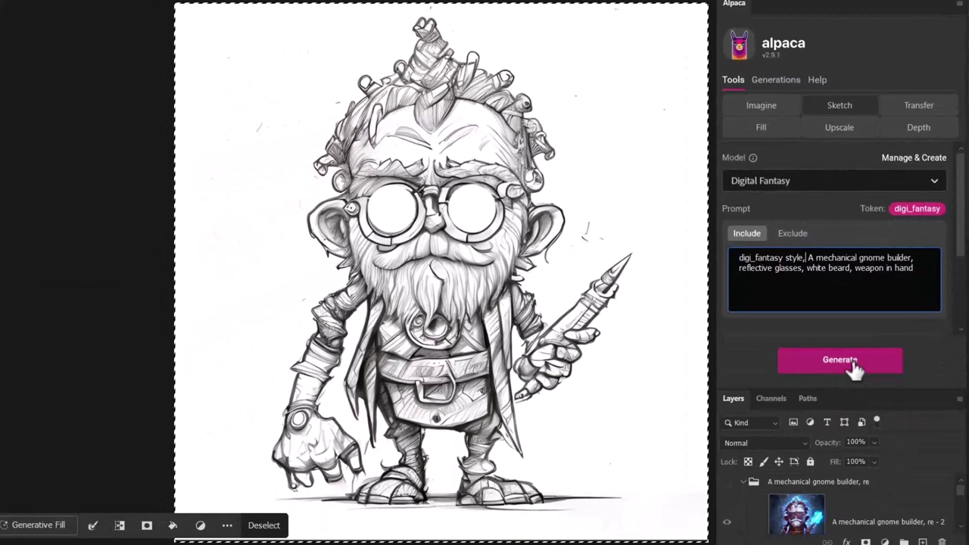
Step: Generate Digital Fantasy gnome renders and compare both render groups, leaving the digi_fantasy group visible
click(854, 363)
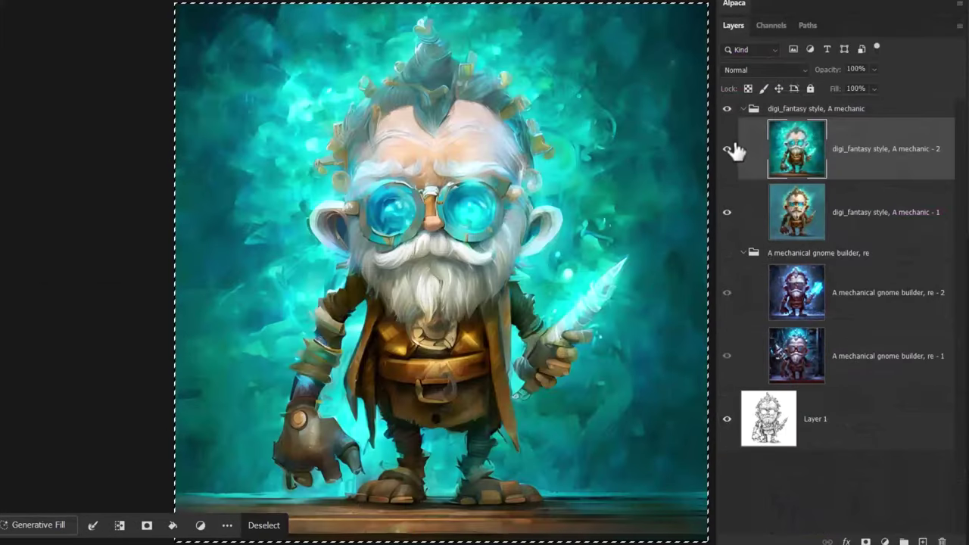
click(727, 151)
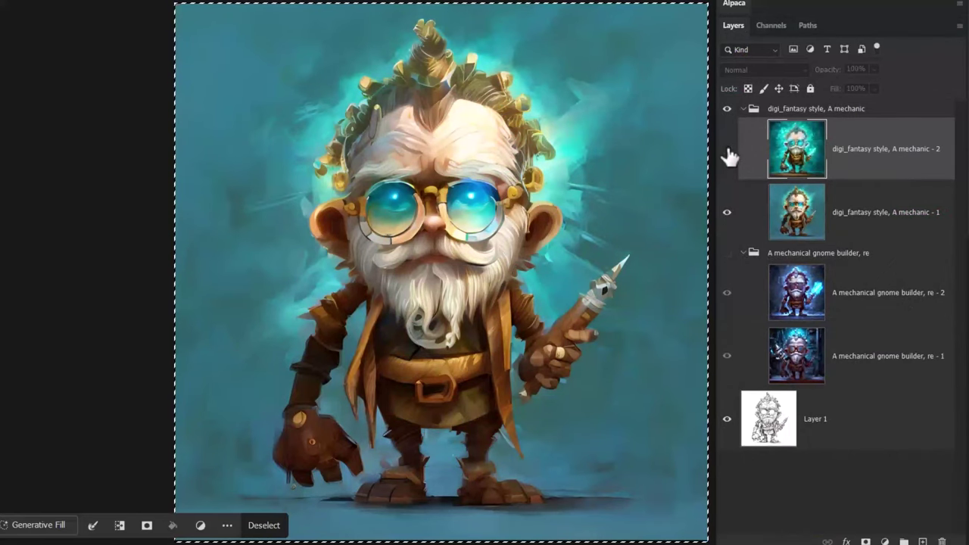
click(728, 152)
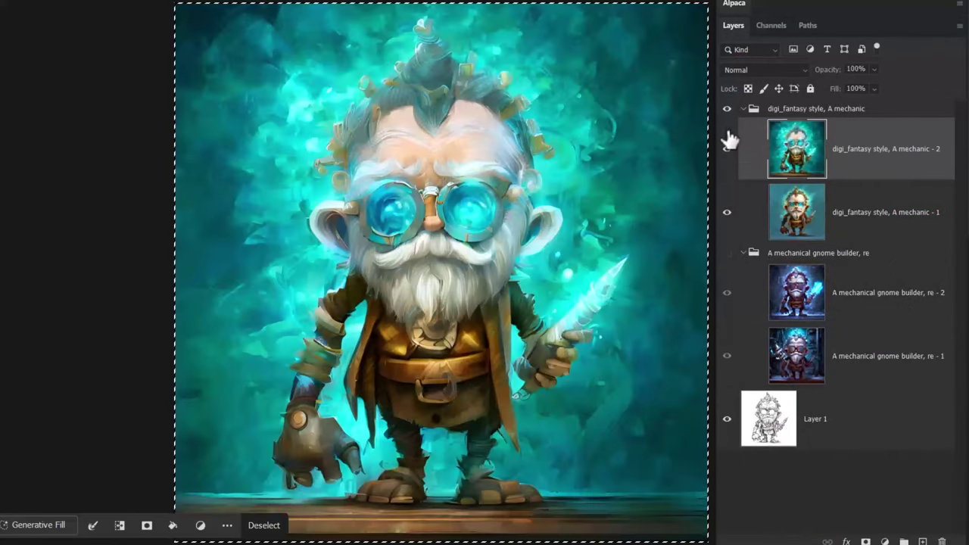
click(728, 109)
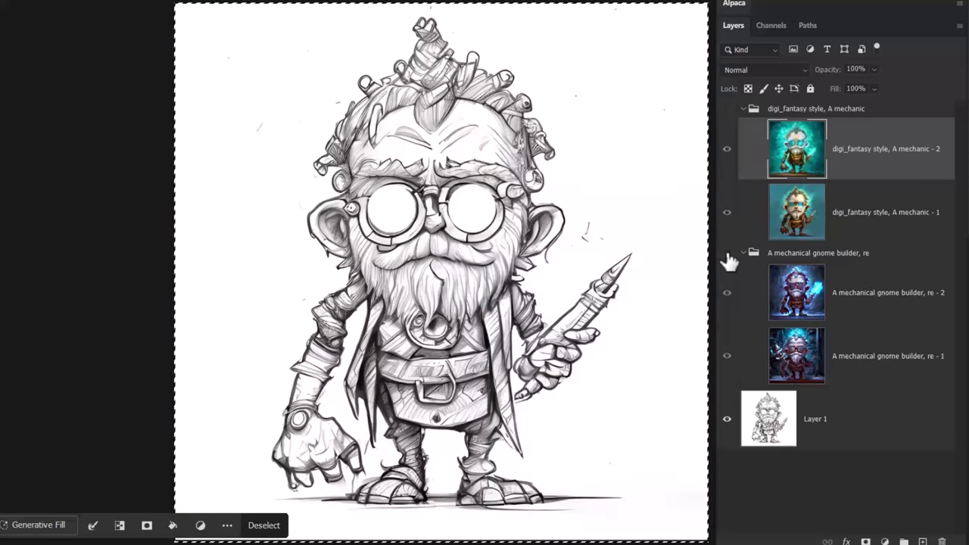
click(728, 254)
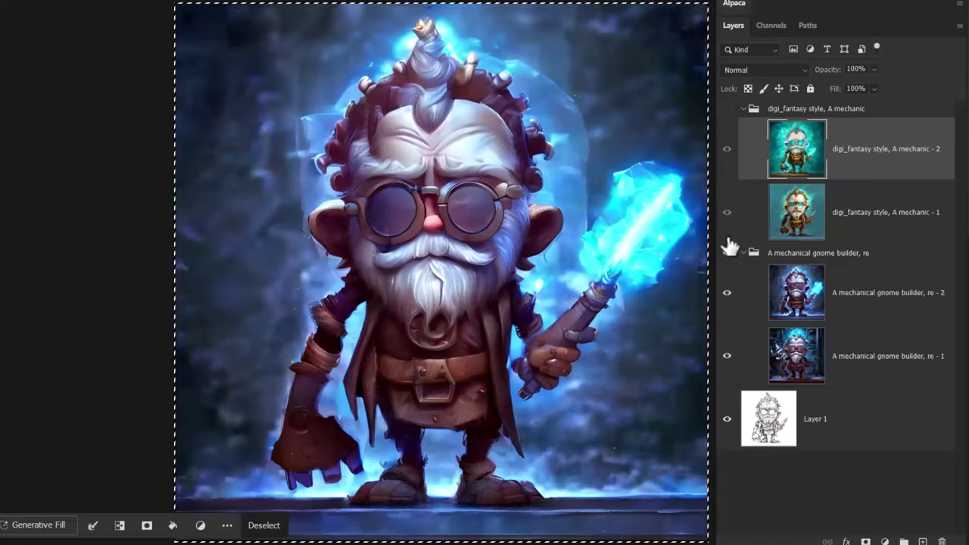
click(728, 109)
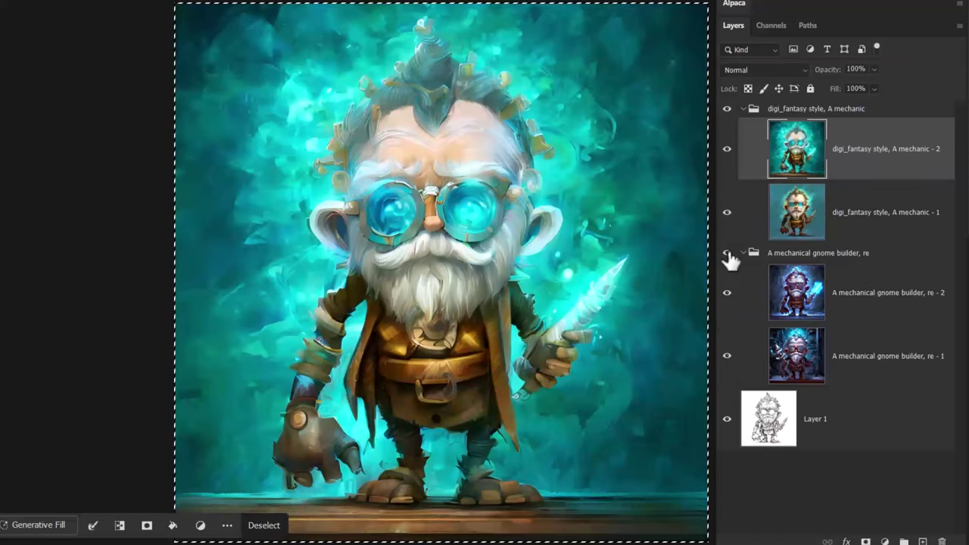
click(728, 253)
click(728, 109)
click(727, 109)
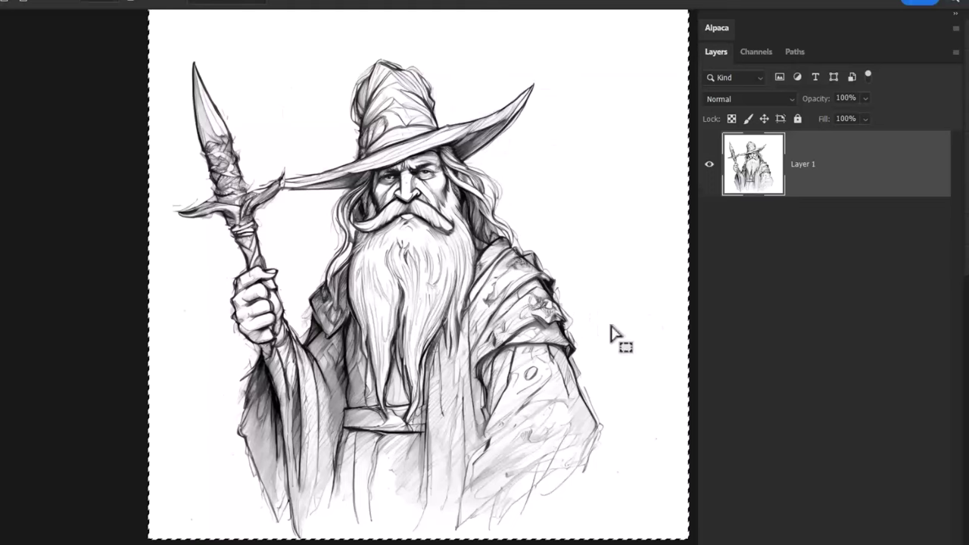
Step: With Alpaca v3, replace the prompt with the purple-robed wizard description and generate
click(757, 29)
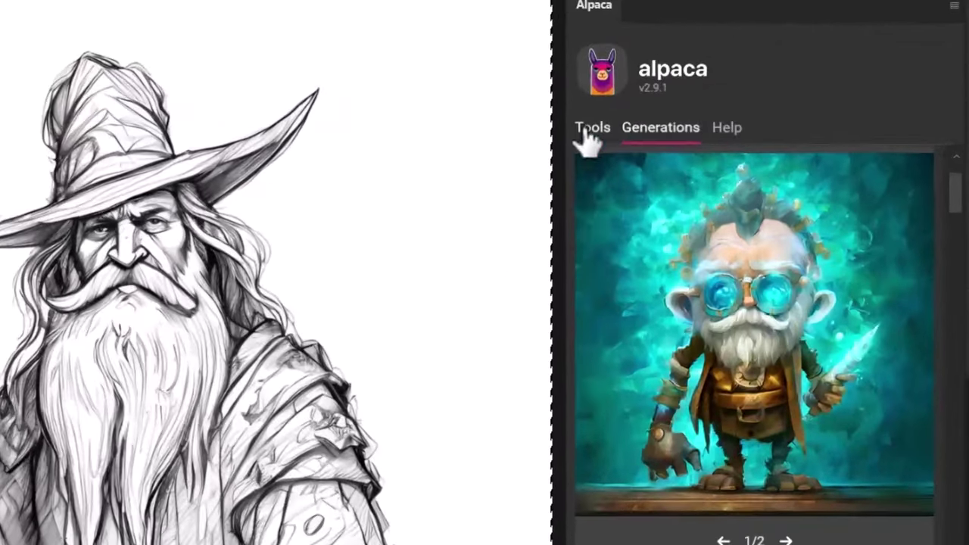
click(618, 123)
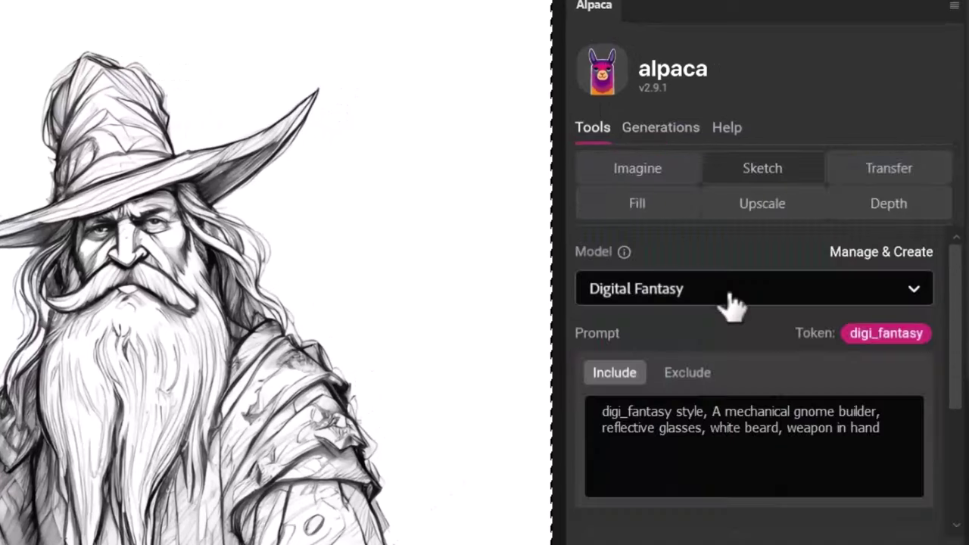
click(746, 293)
click(628, 441)
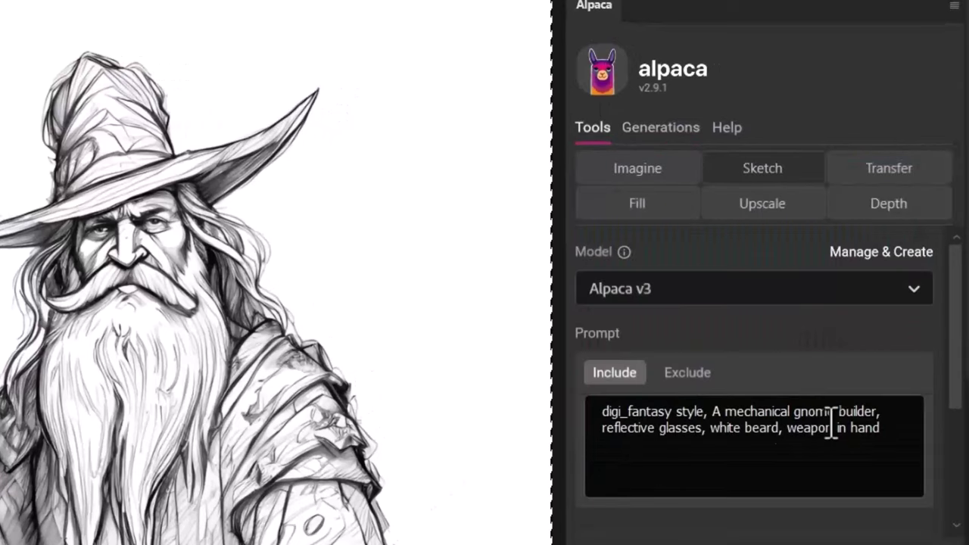
drag(875, 431, 604, 411)
text(A wizard in Purple robes, white beard, weapon in hand)
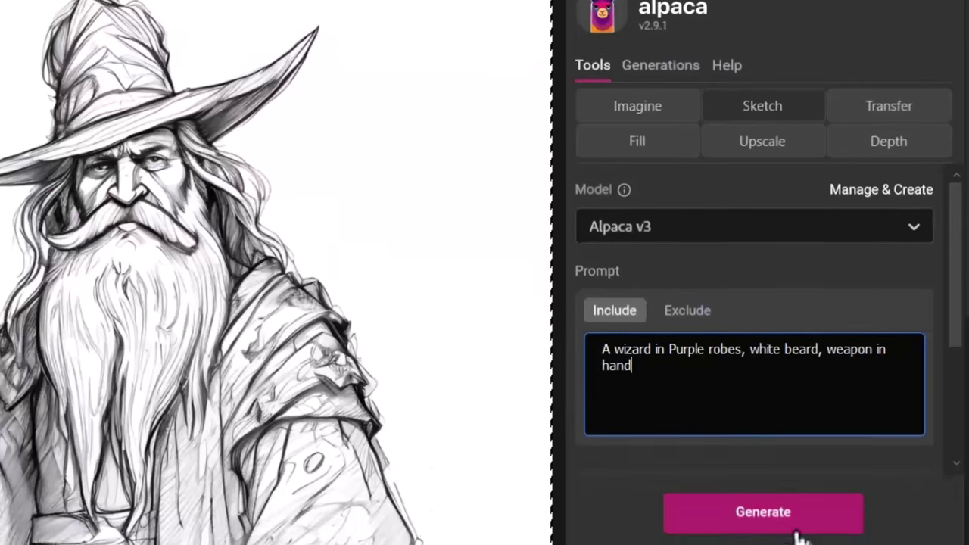
click(787, 544)
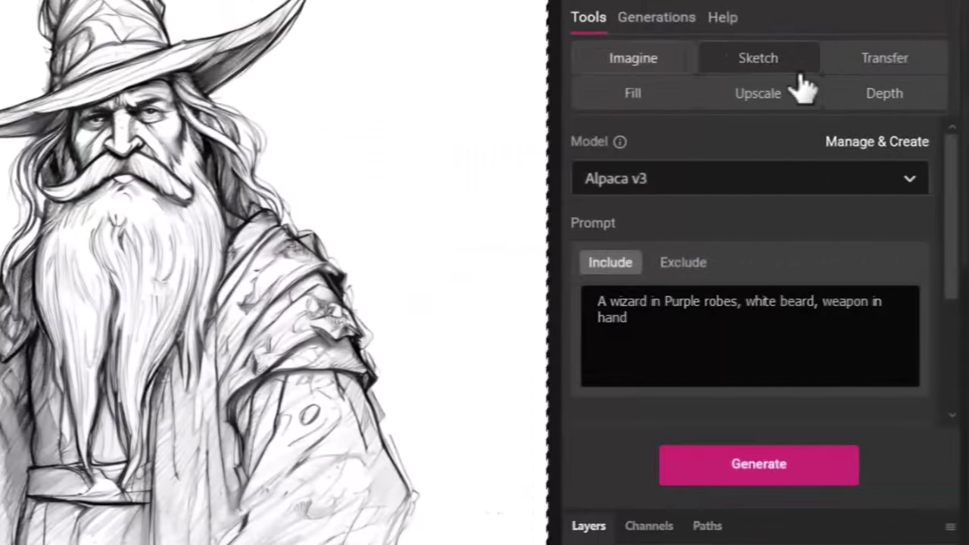
Step: Switch to Digital Fantasy and prefix the wizard prompt with 'digi_fantasy style,'
click(782, 66)
click(657, 182)
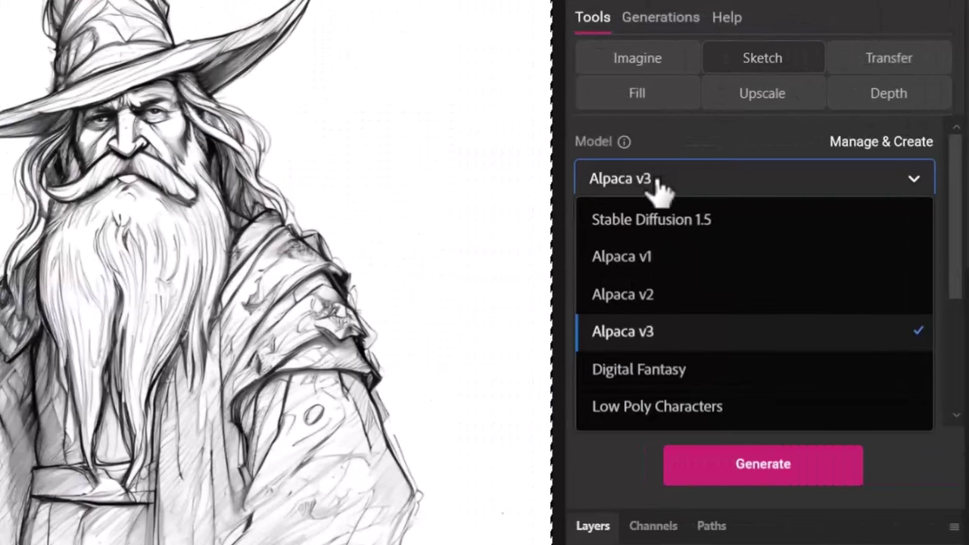
click(651, 370)
click(599, 307)
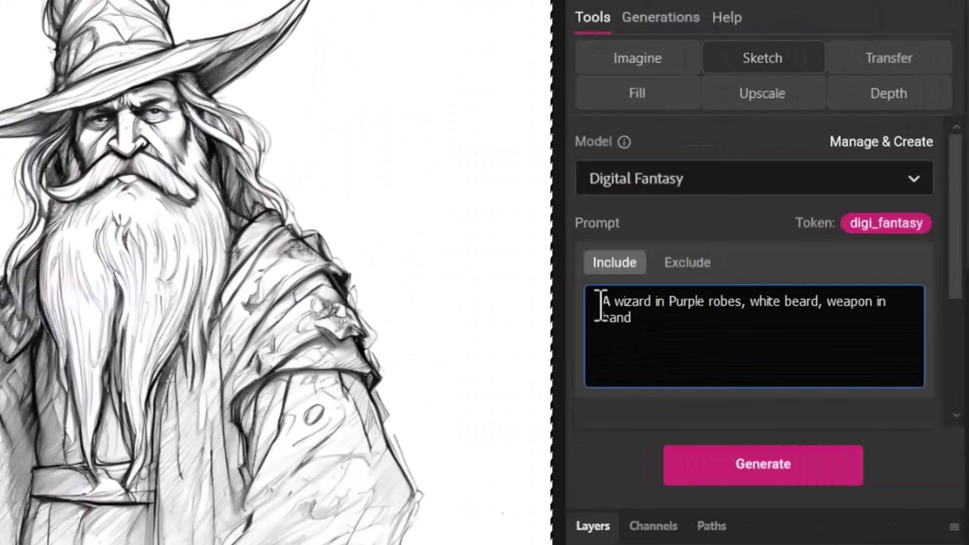
click(908, 224)
click(672, 301)
text(style)
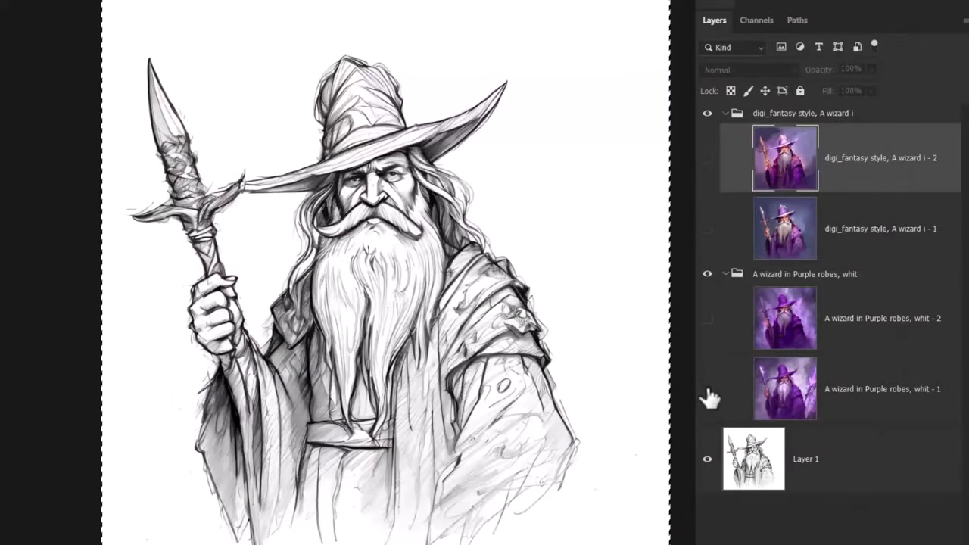
Step: Show each purple-robes and digi_fantasy wizard render in turn, then hide them to reveal the sketch
click(707, 389)
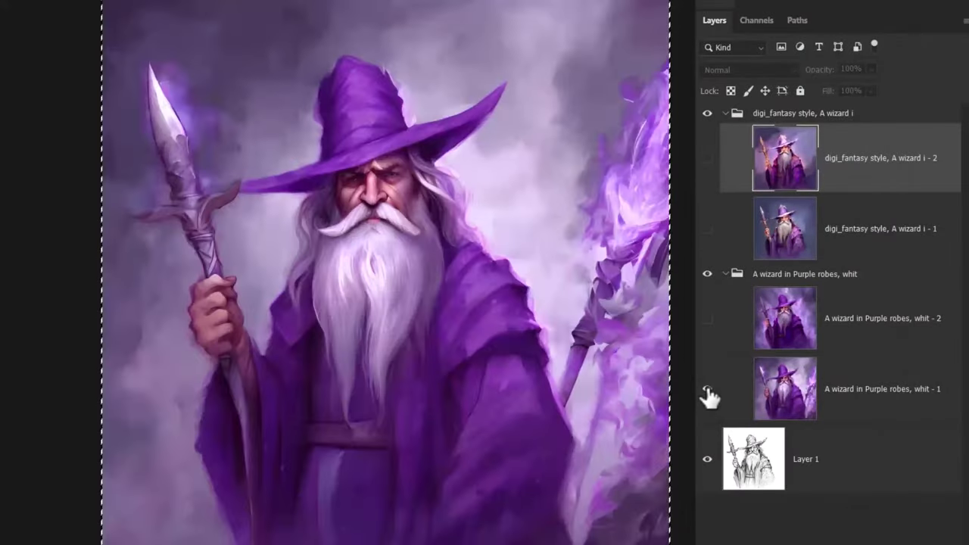
click(707, 318)
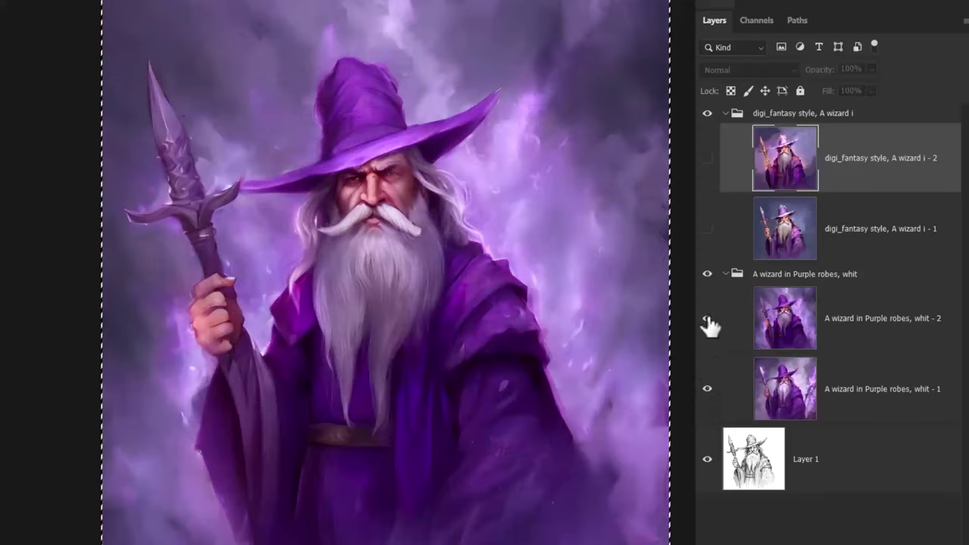
click(707, 230)
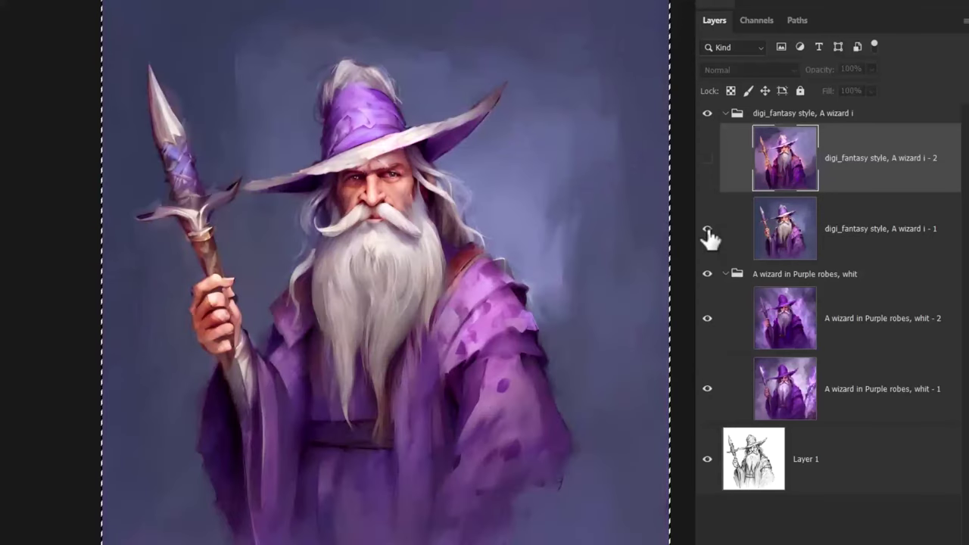
click(707, 159)
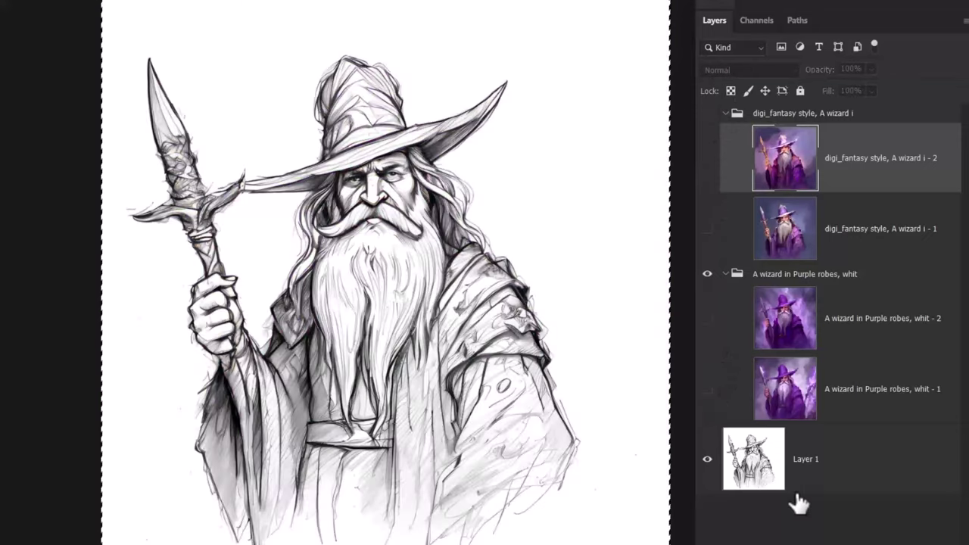
click(792, 489)
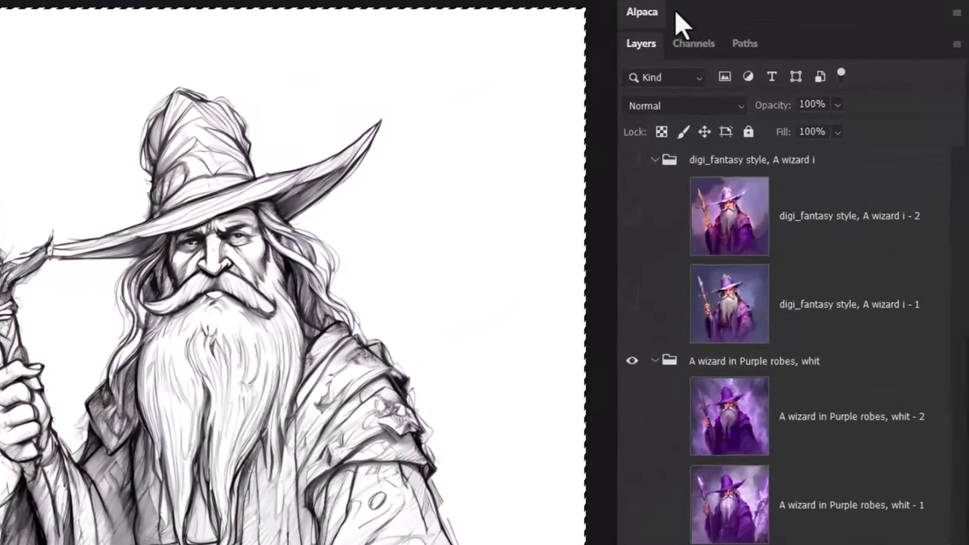
Step: Change the Sketch Type to Rough and lower Sketch Fidelity to 0.8
click(667, 14)
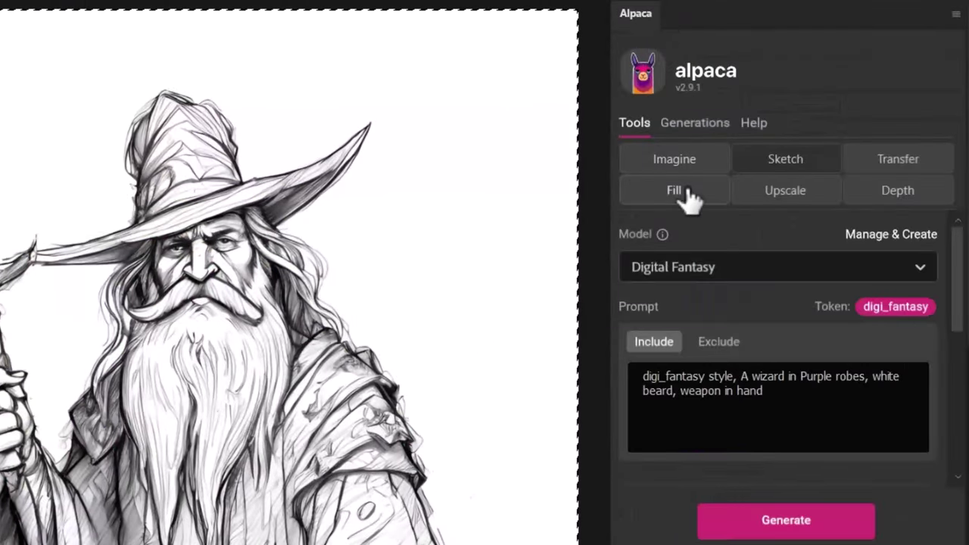
scroll(724, 376, down, 5)
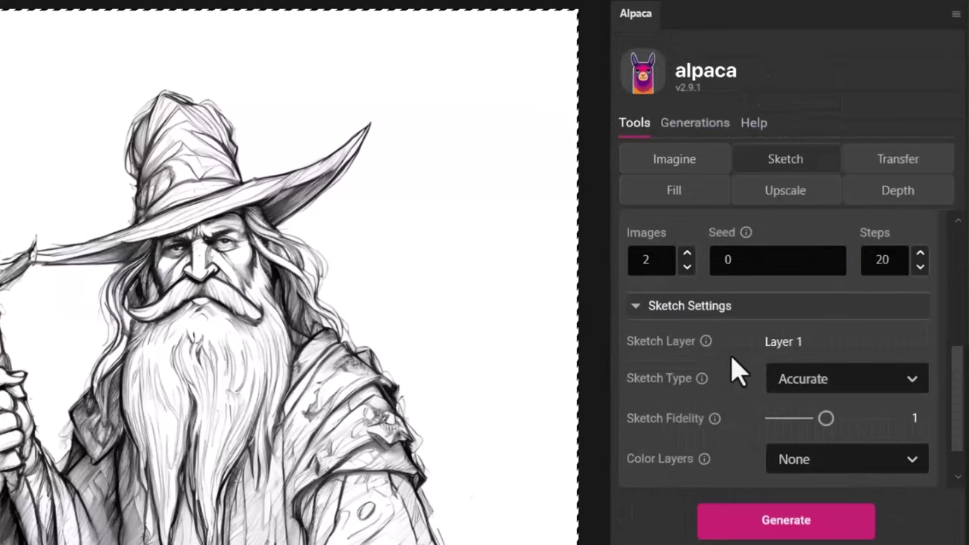
scroll(737, 371, down, 1)
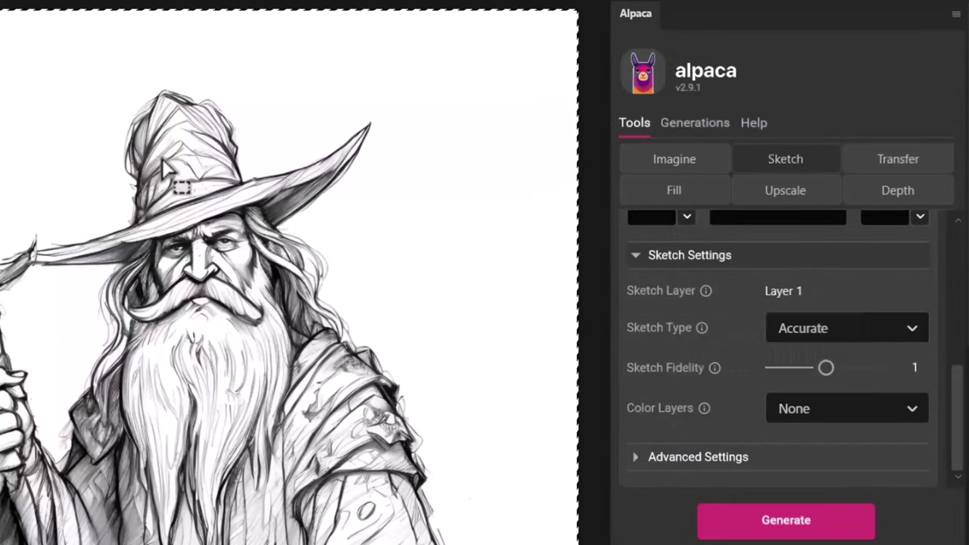
click(822, 340)
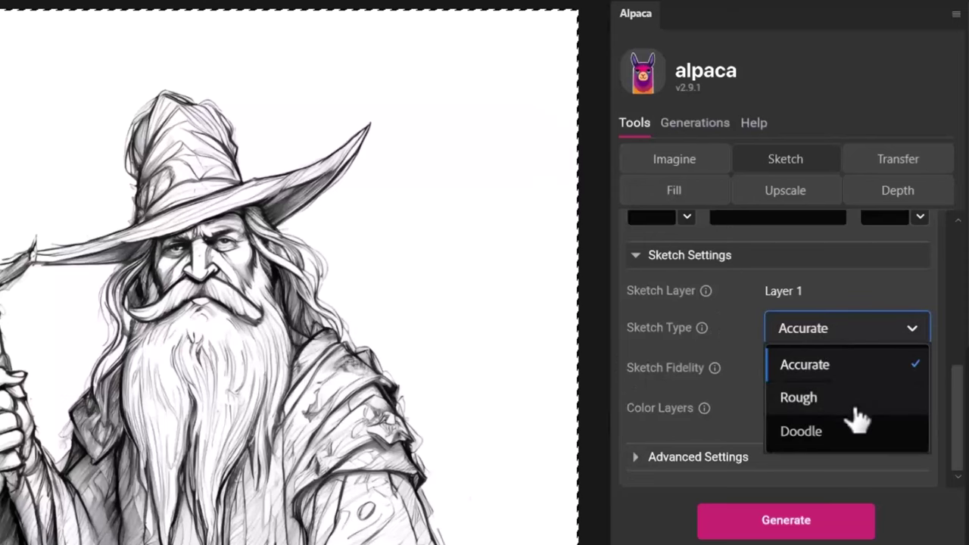
click(801, 399)
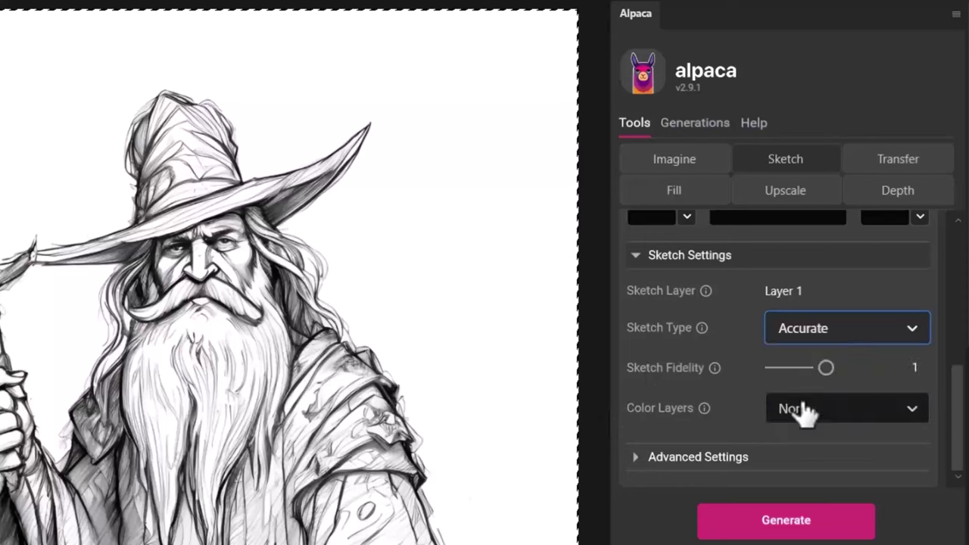
mouse_move(715, 374)
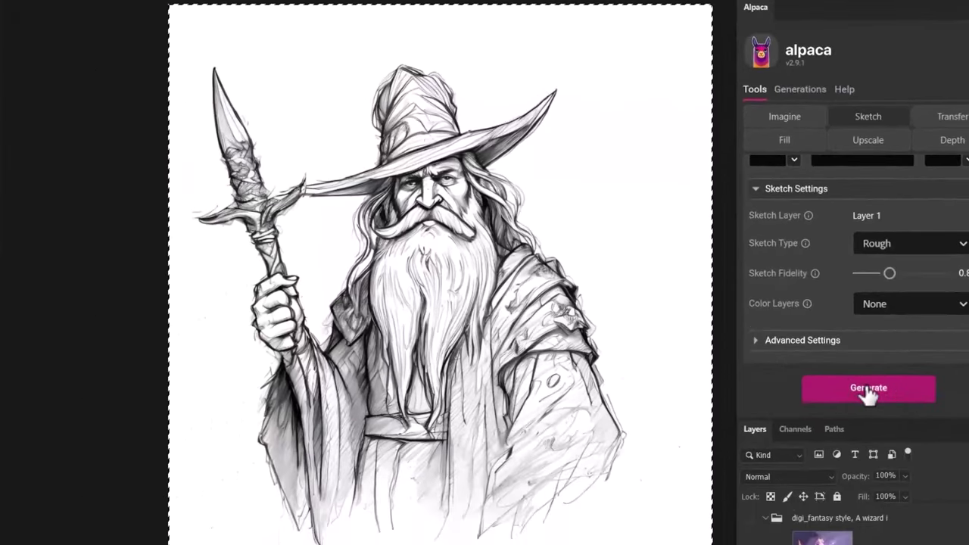
Step: Generate two new Digital Fantasy wizard renders from the Rough sketch, then hide render 2 to compare render 1
click(868, 390)
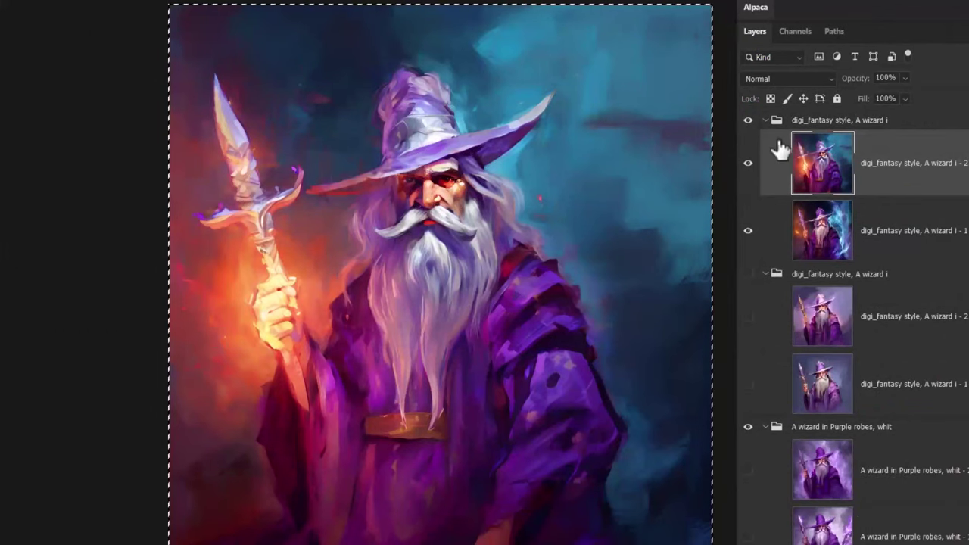
click(747, 165)
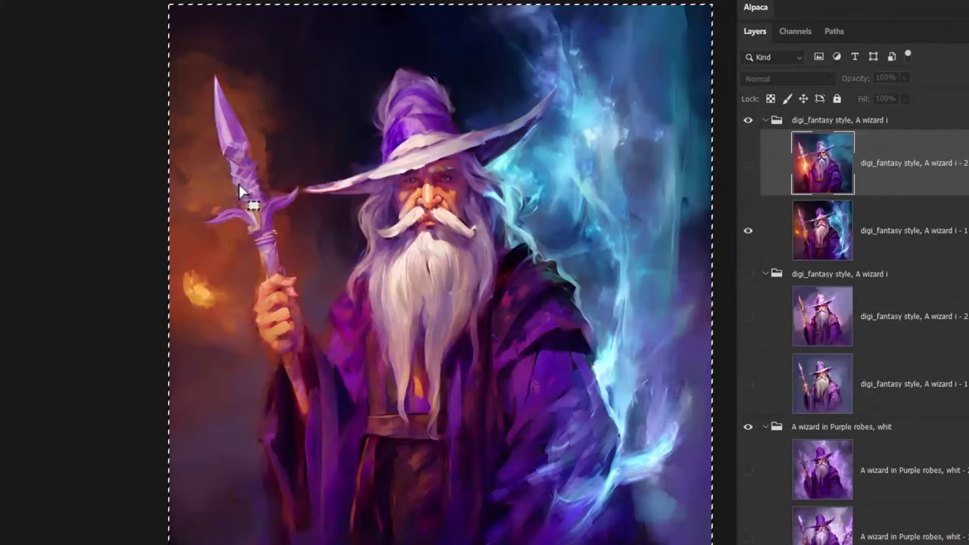